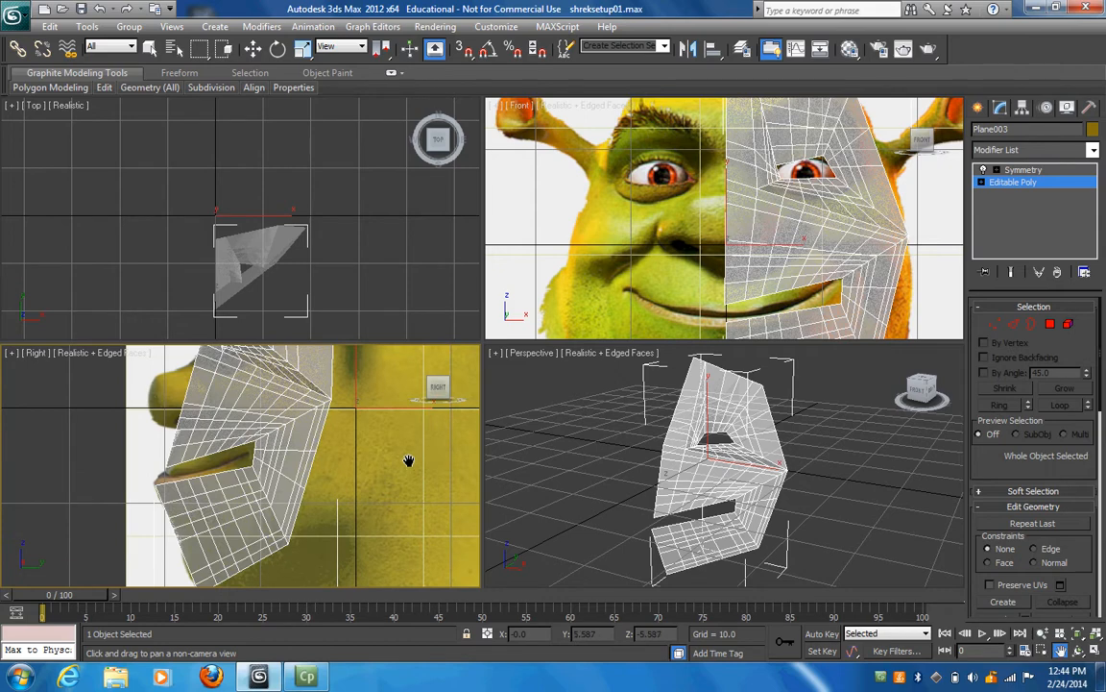
At vertex level of the editable poly, move the lowest centre chin vertex slightly backward in the side view to match the reference chin.
scroll(409, 461, "up", 2)
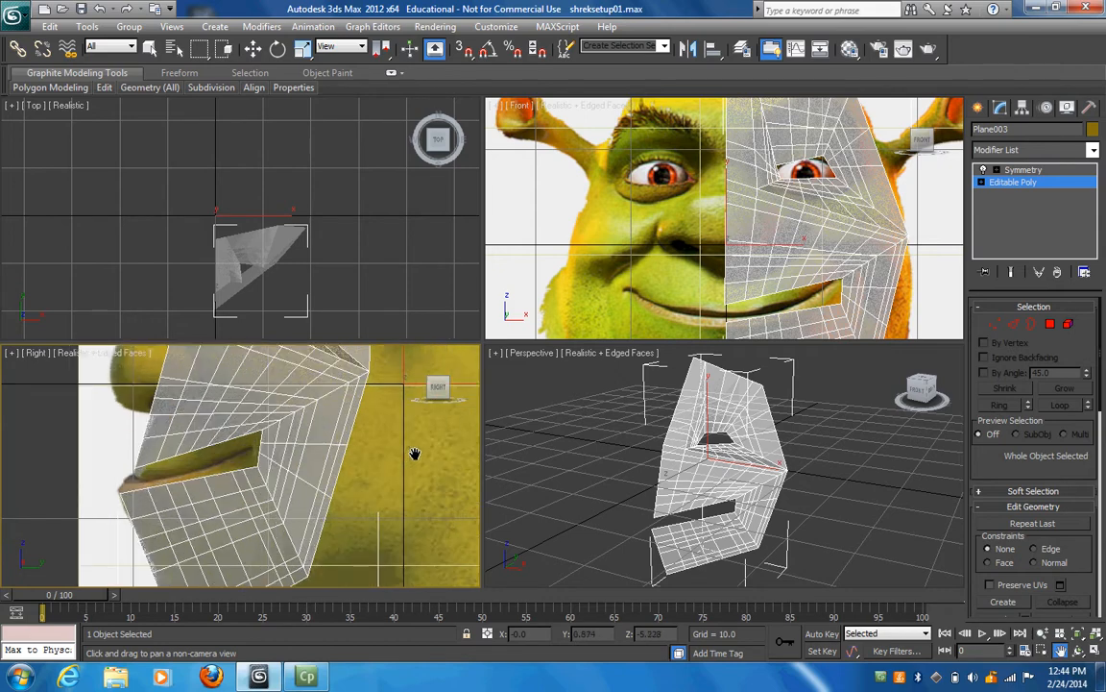
left_click_drag(395, 472, 386, 383)
left_click_drag(723, 274, 697, 160)
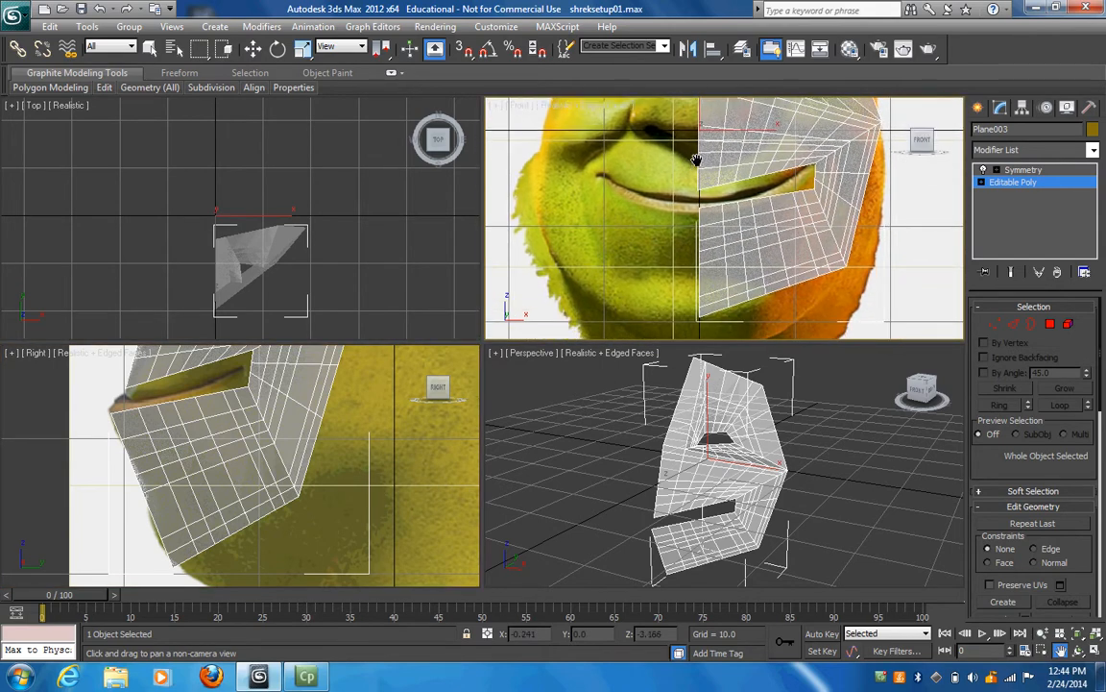
scroll(696, 161, "up", 1)
left_click_drag(701, 220, 707, 176)
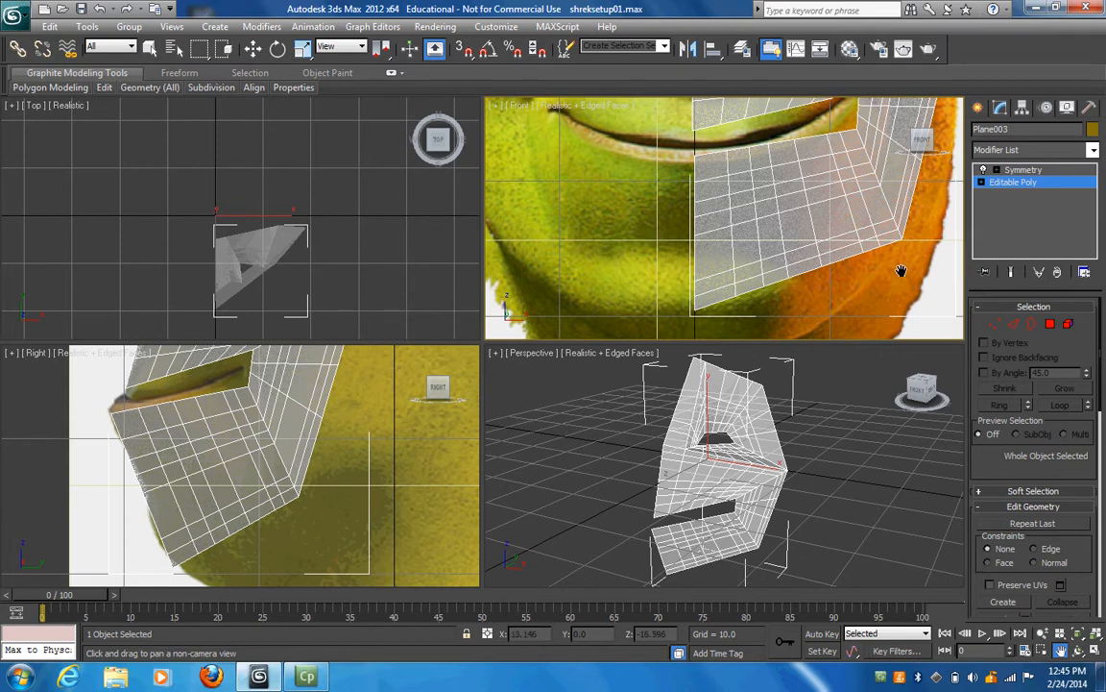
left_click(995, 326)
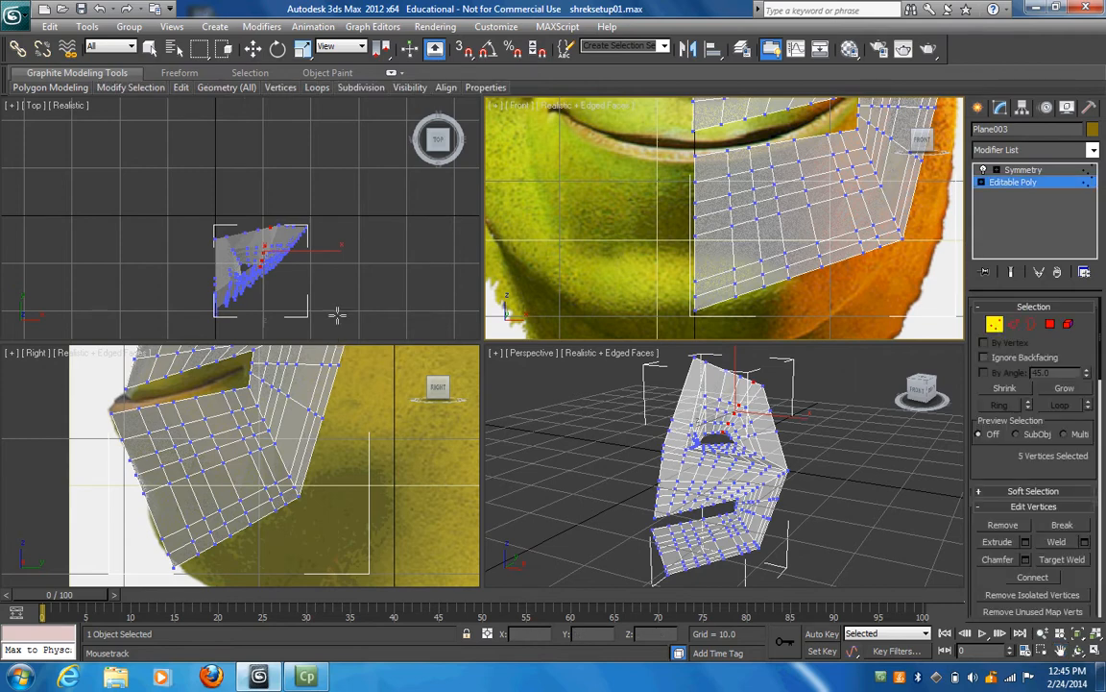
left_click(173, 569)
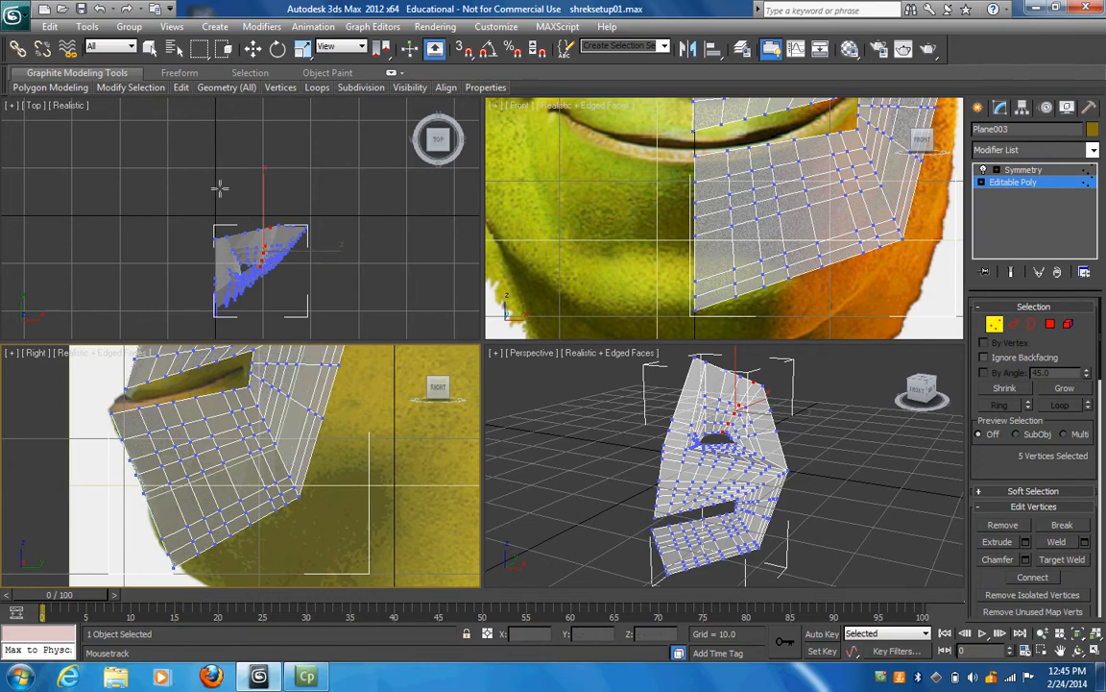
left_click(255, 50)
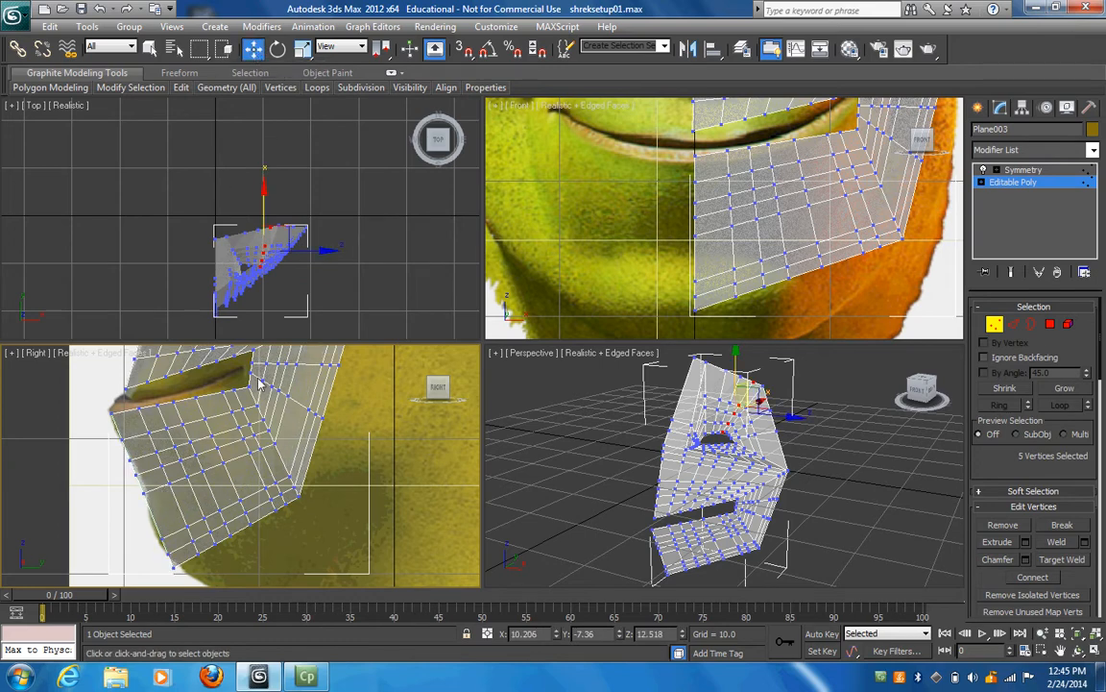
left_click(174, 566)
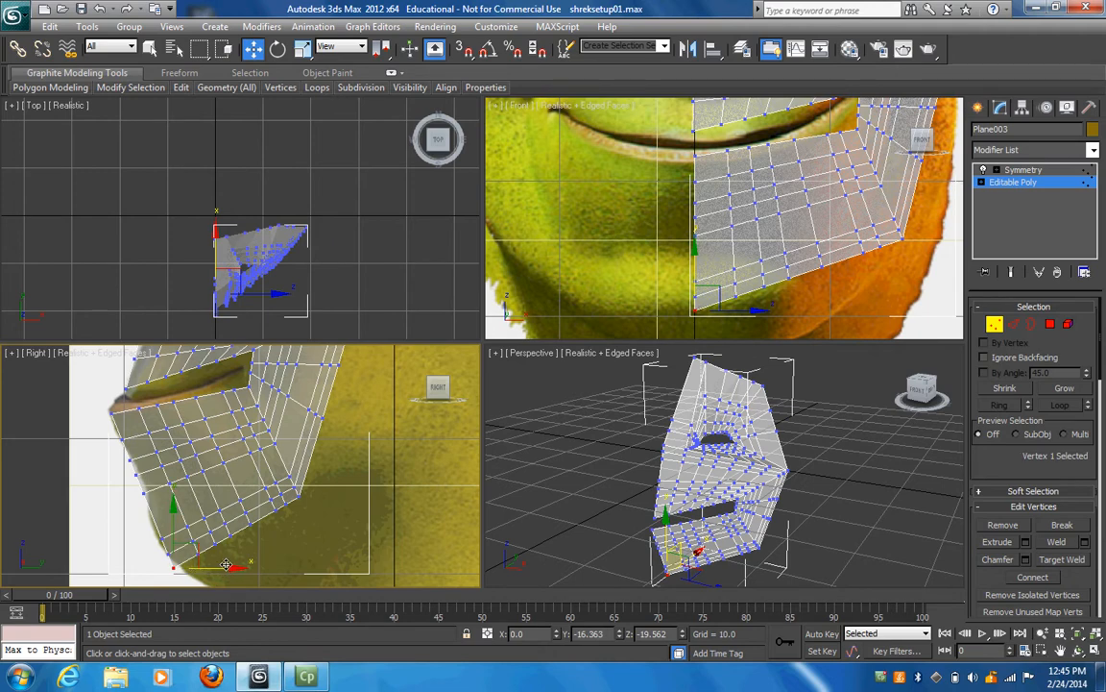
left_click_drag(228, 568, 270, 554)
Move the next three vertices along the chin's bottom edge backward in the side view to start rounding the underside.
left_click(198, 553)
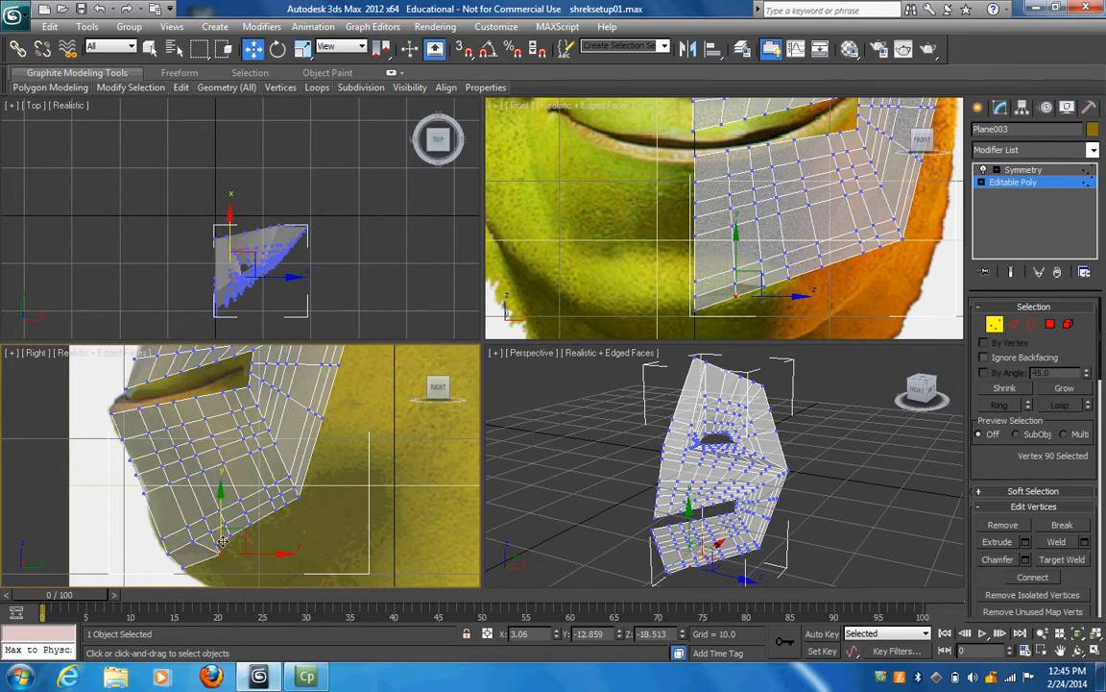
left_click(261, 546)
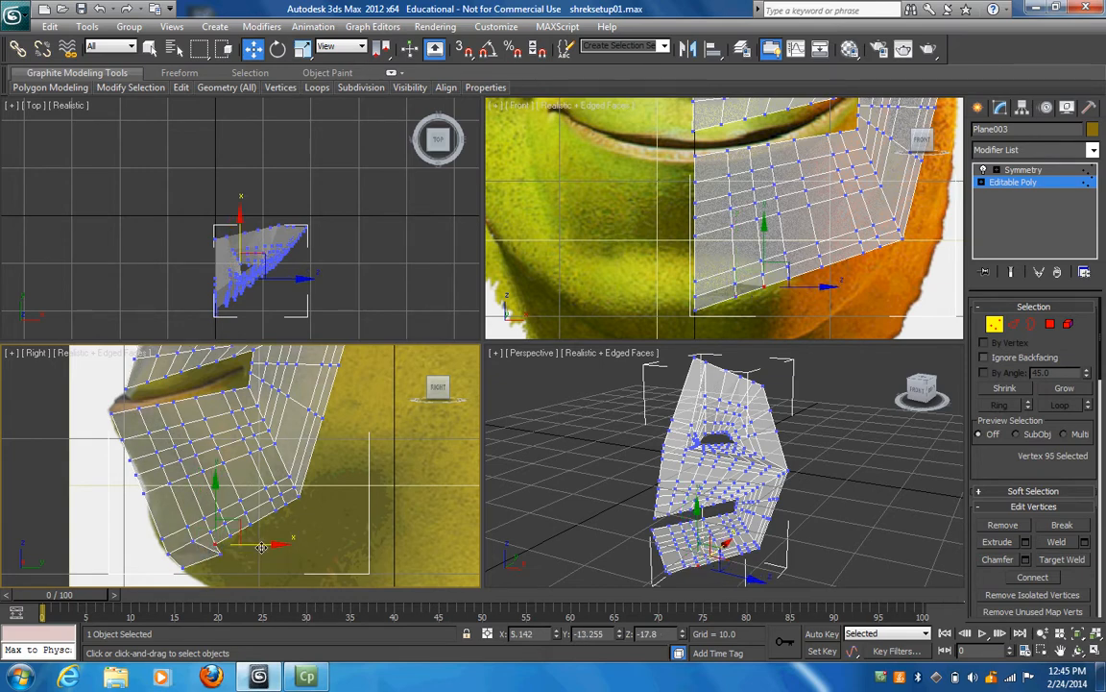
left_click_drag(265, 545, 298, 542)
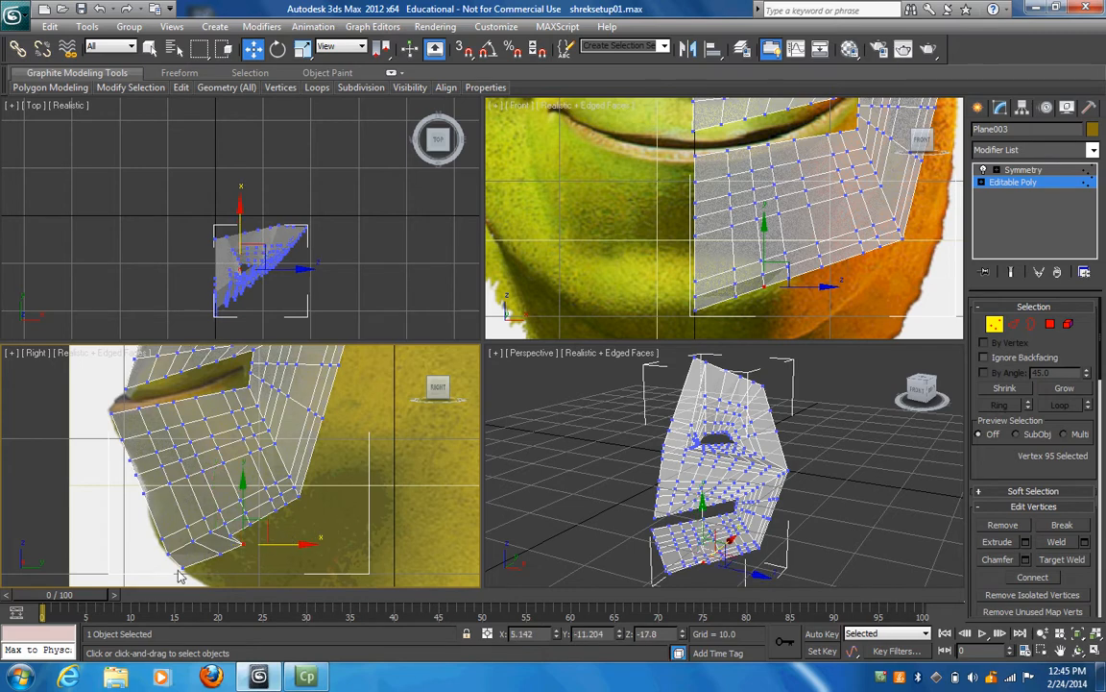
left_click(232, 537)
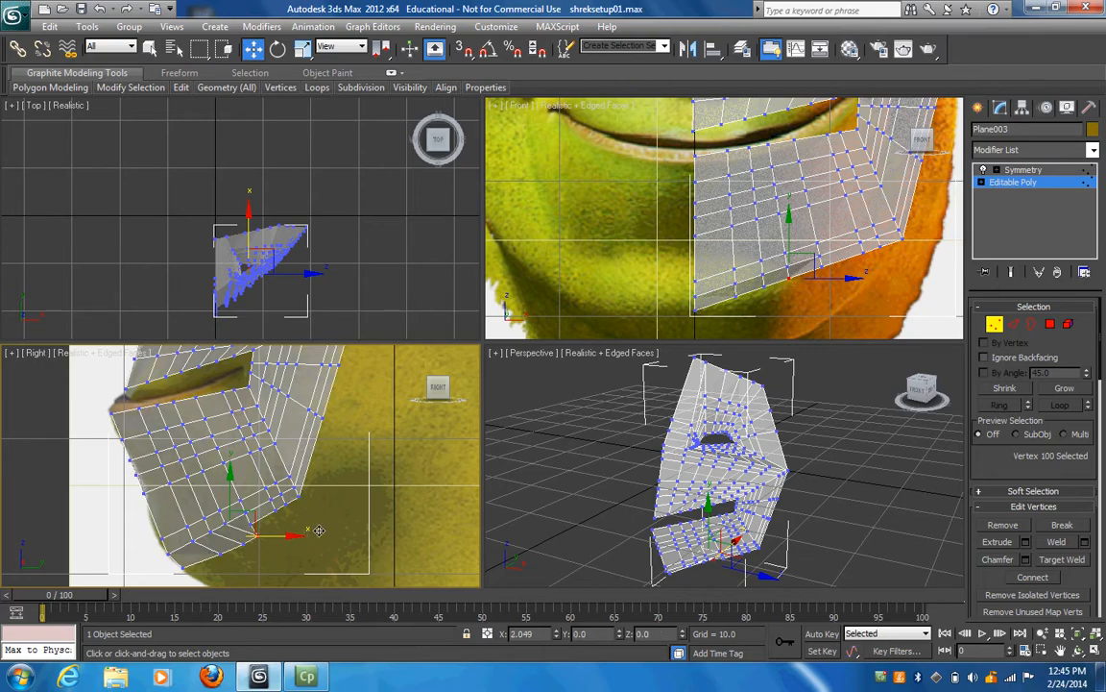
Pull the remaining bottom-edge vertices, up to and including the jaw corner, backward in the side view to extend the jawline.
left_click(242, 529)
left_click(254, 528)
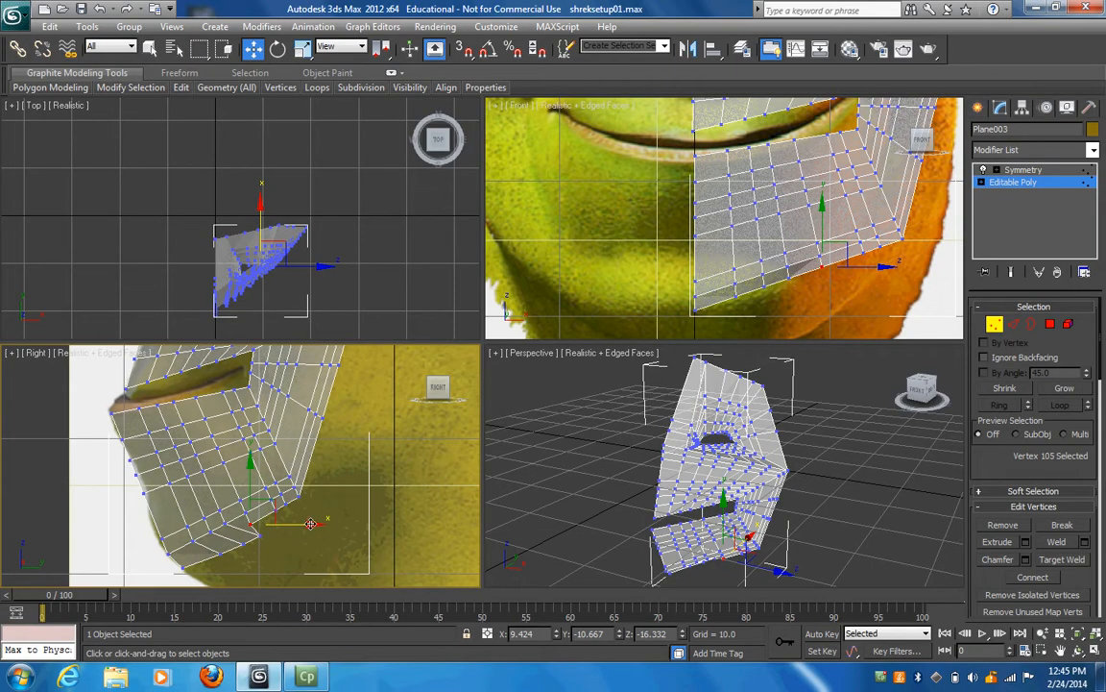
left_click_drag(310, 523, 359, 511)
left_click(276, 510)
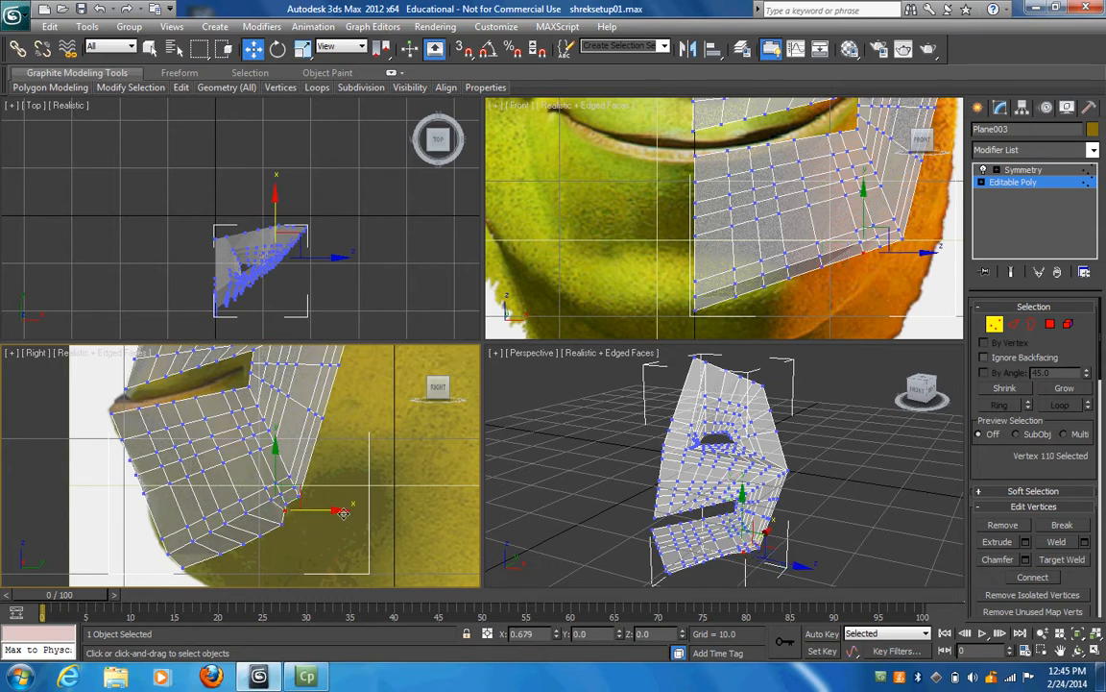
left_click(288, 502)
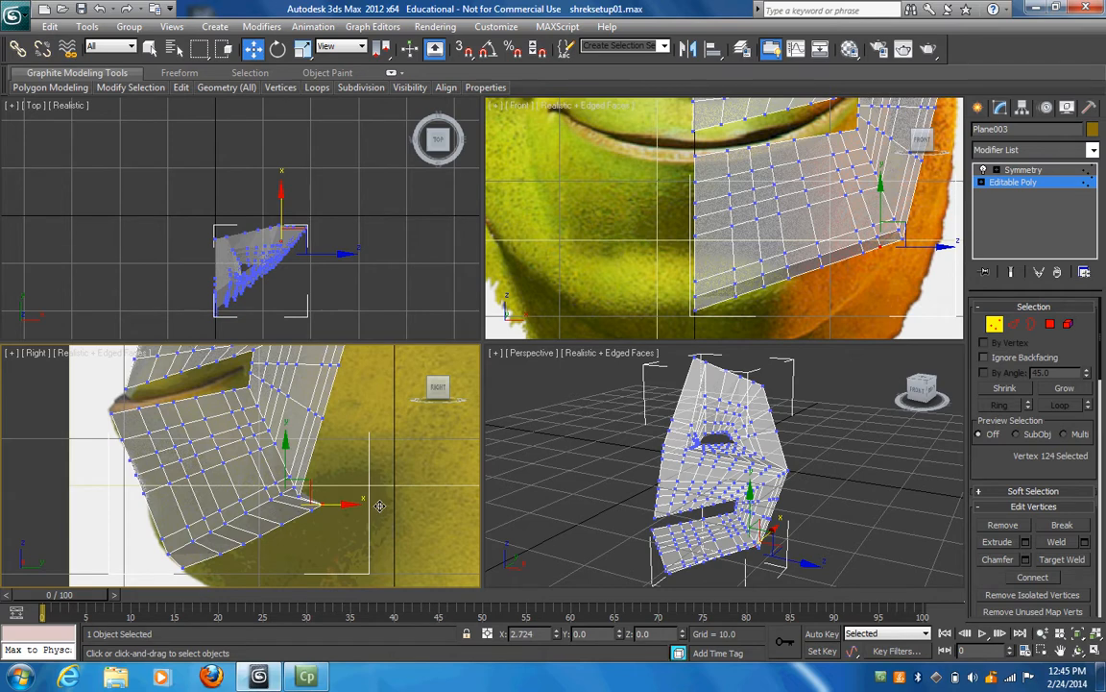
left_click_drag(289, 503, 402, 489)
left_click(300, 496)
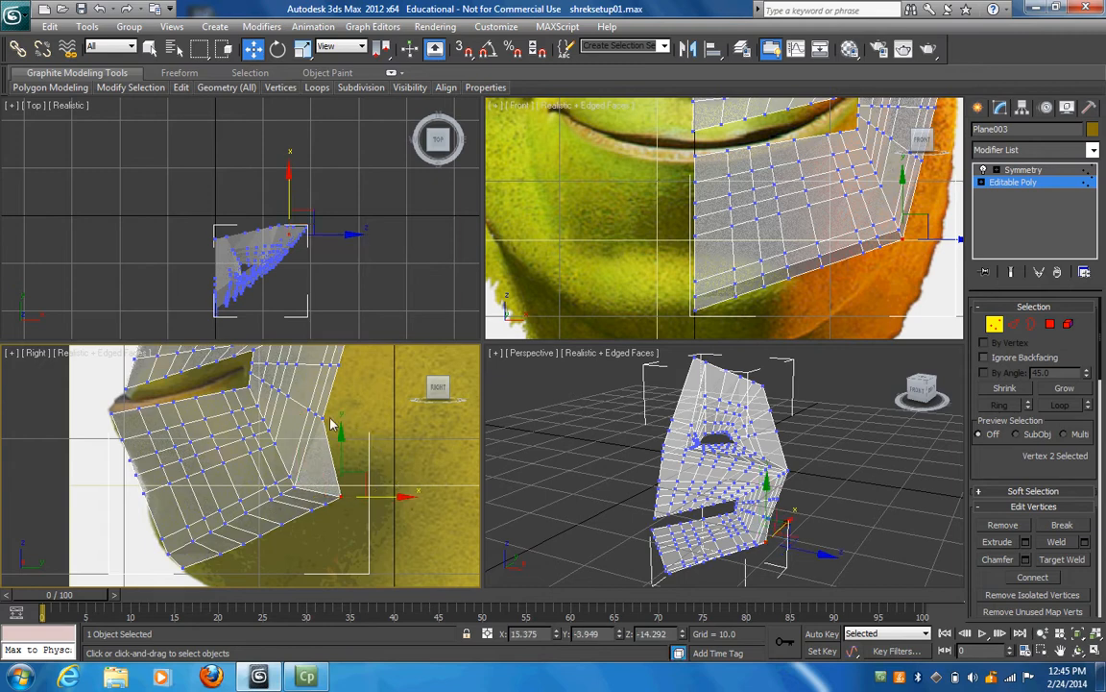
Move the two back-edge cheek vertices above the jaw corner backward in the side view to widen the side of the face.
left_click(337, 432)
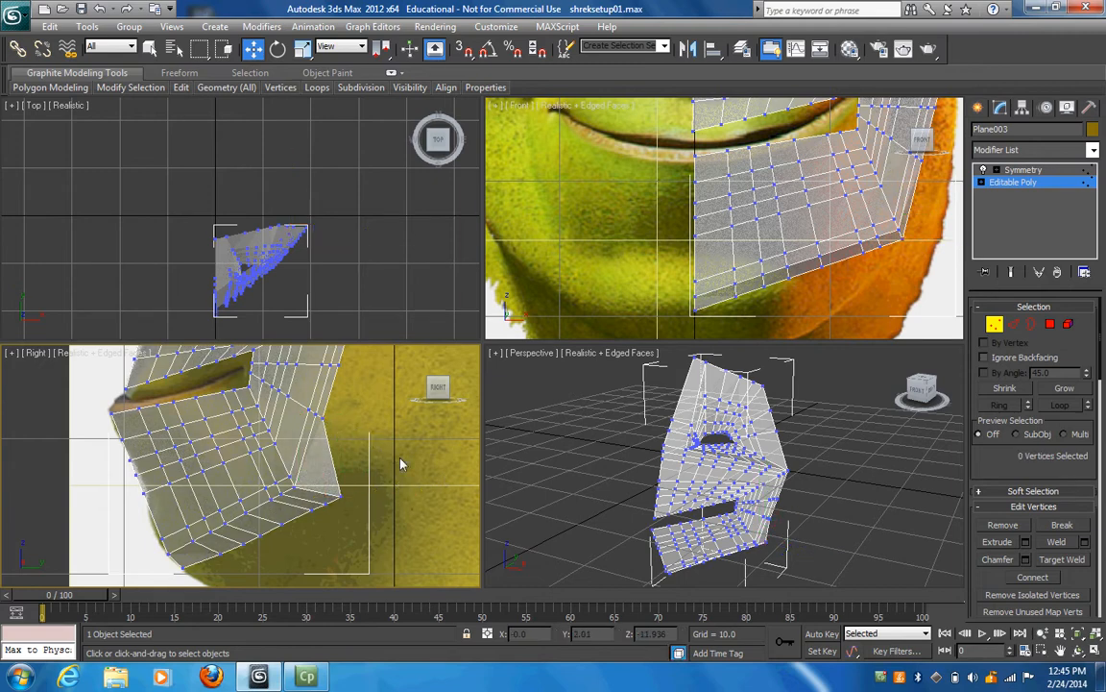
left_click(325, 418)
left_click_drag(382, 419, 479, 371)
left_click(340, 365)
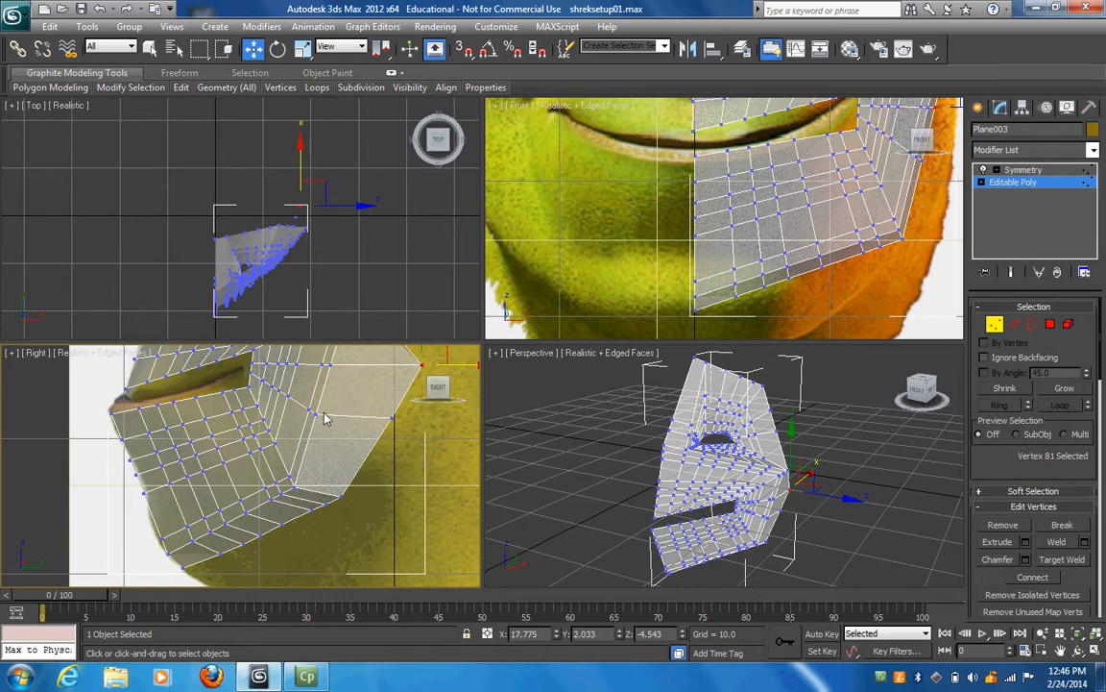
Shift the four vertices in the two columns just inside the cheek's back edge backward in the side view to even out their spacing.
left_click(314, 414)
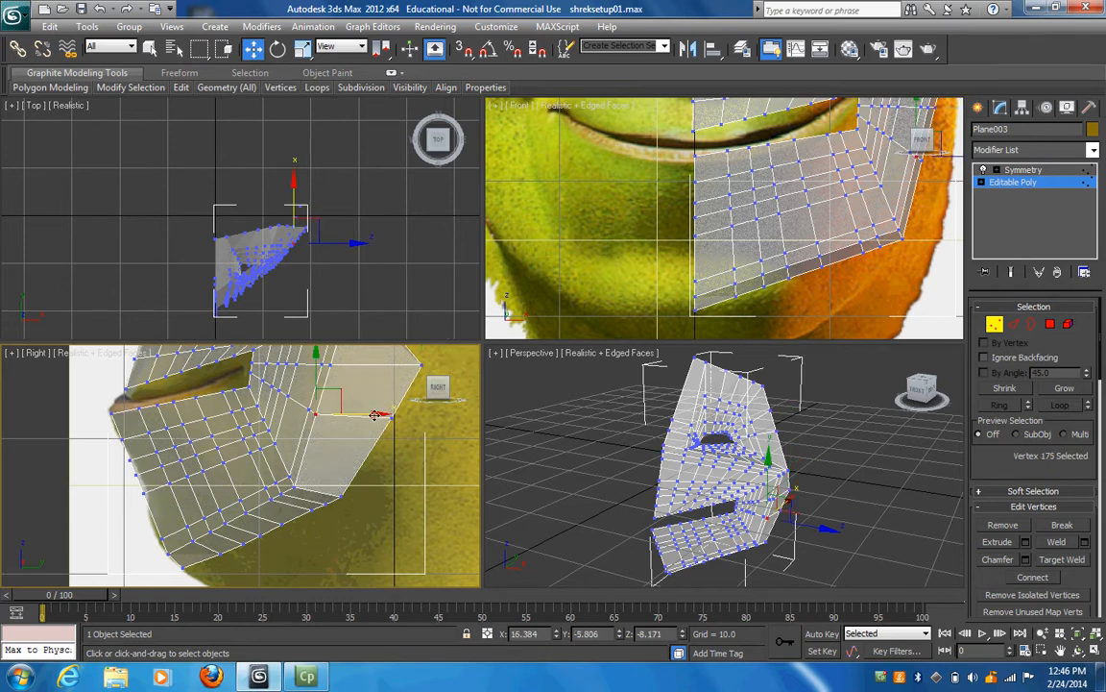
left_click_drag(375, 415, 420, 415)
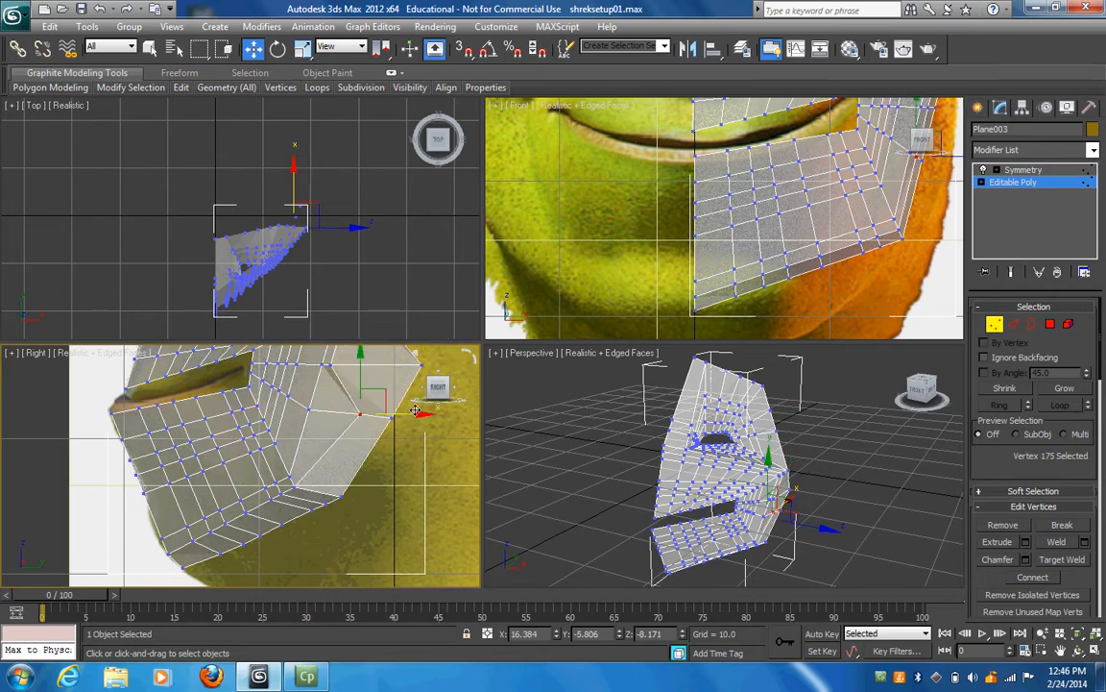
left_click(330, 364)
left_click_drag(388, 366, 436, 372)
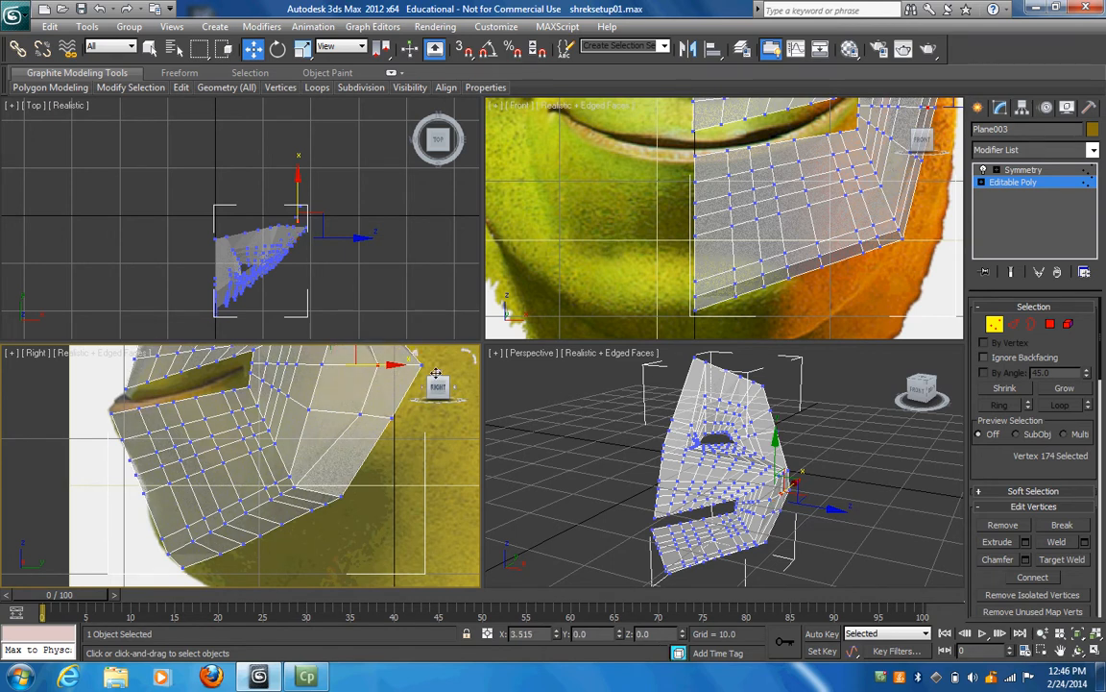
left_click(310, 410)
left_click_drag(365, 411, 383, 411)
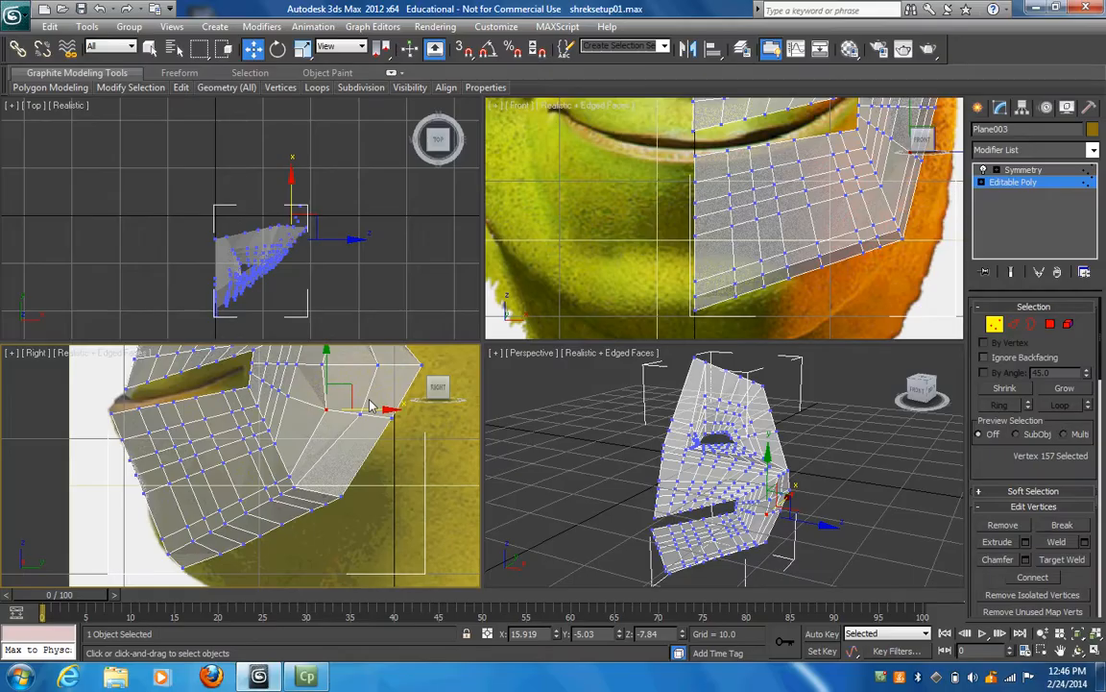
left_click(322, 362)
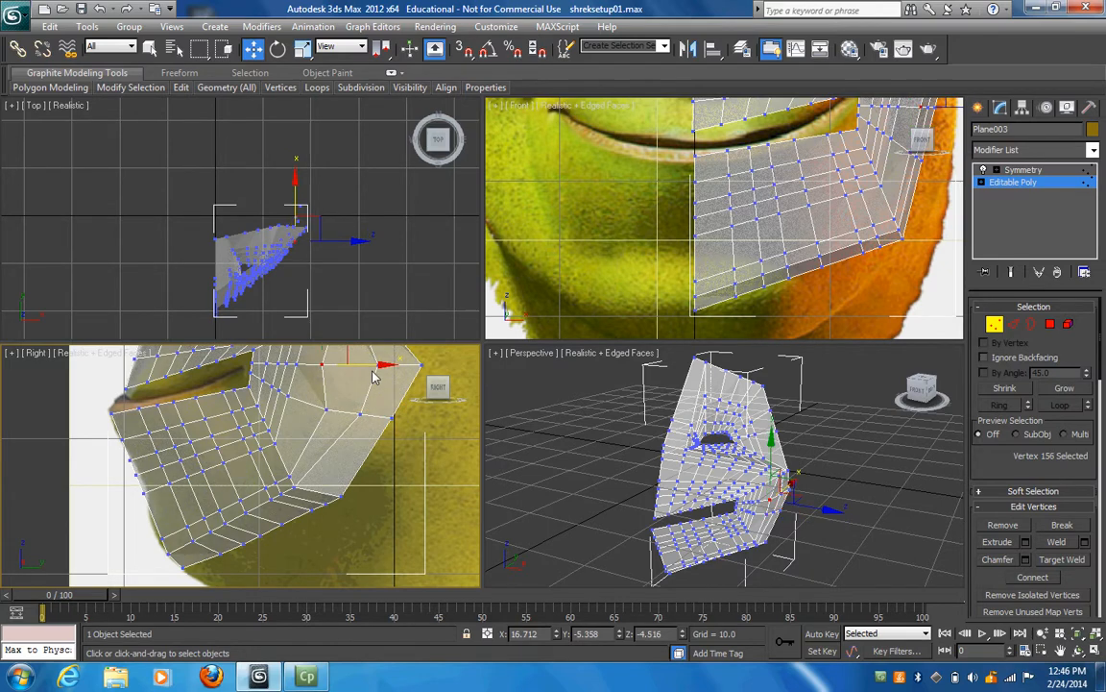
left_click_drag(377, 365, 411, 365)
Move the two cheek vertices in the third column in from the back edge slightly backward to smooth the edge flow.
left_click(287, 396)
left_click_drag(332, 395, 351, 396)
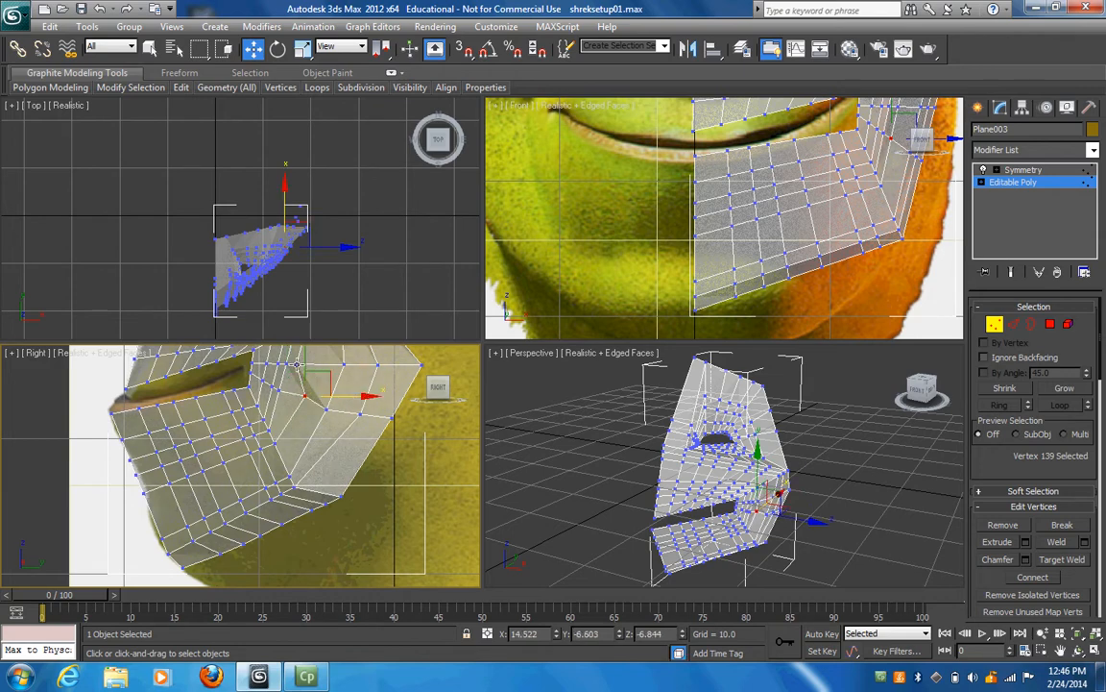
left_click(323, 364)
left_click_drag(356, 366, 370, 365)
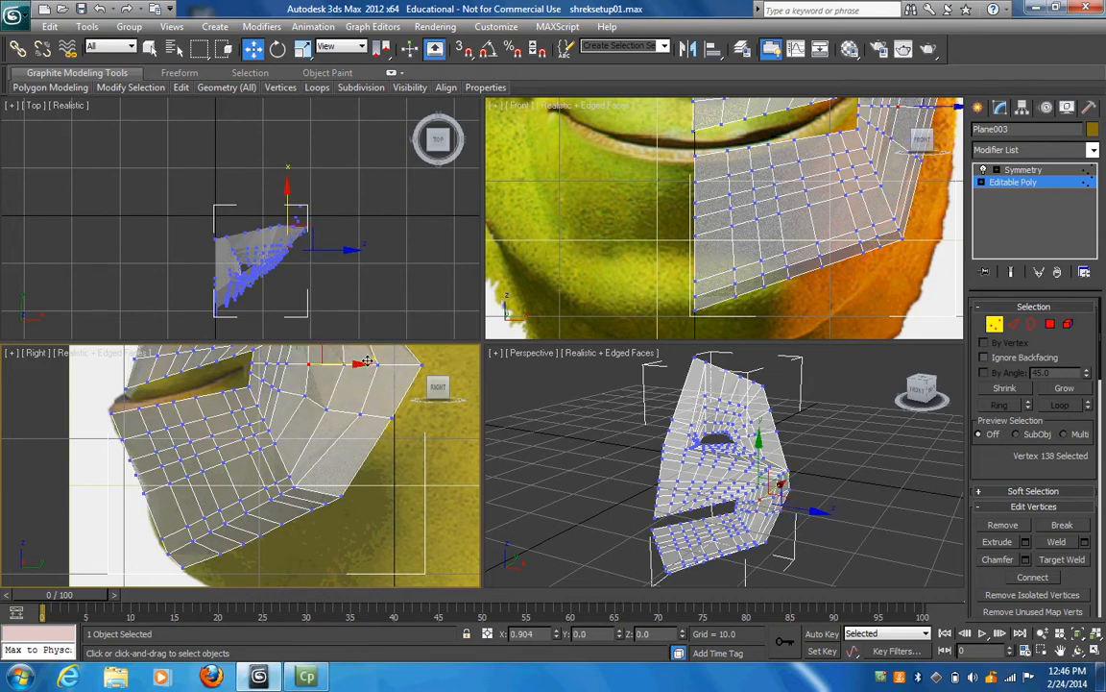
Raise the two inner vertices beside the jaw corner and move the one nearest the corner backward in the side view.
left_click(288, 475)
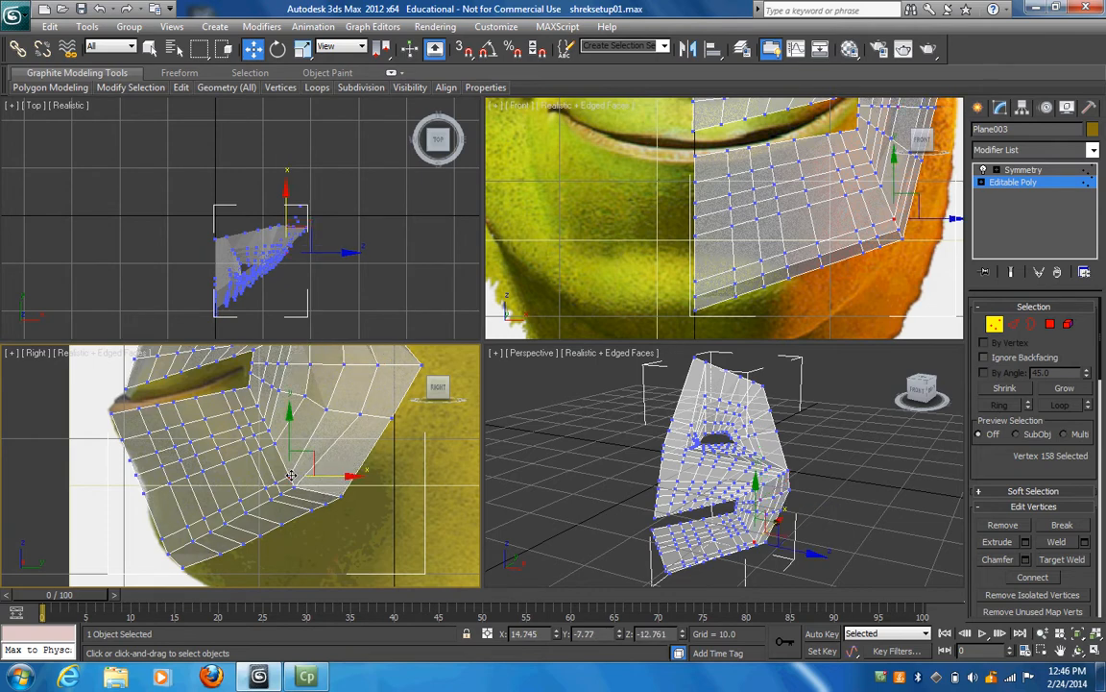
left_click_drag(289, 427, 289, 411)
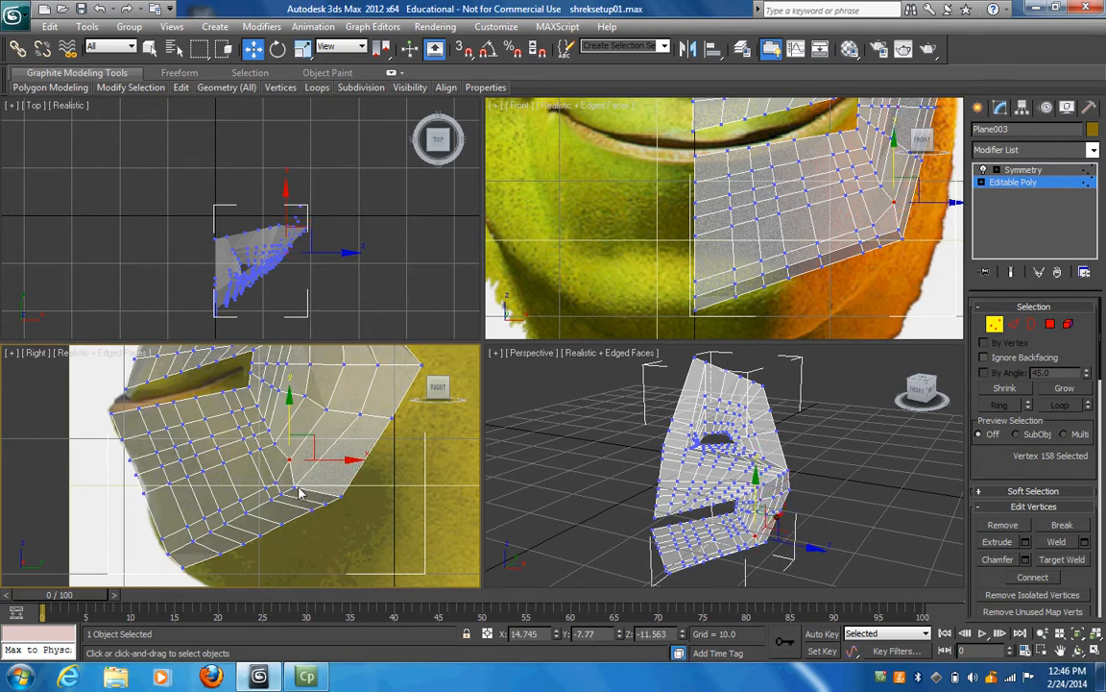
left_click(294, 487)
left_click_drag(292, 432, 292, 417)
left_click_drag(354, 470, 369, 470)
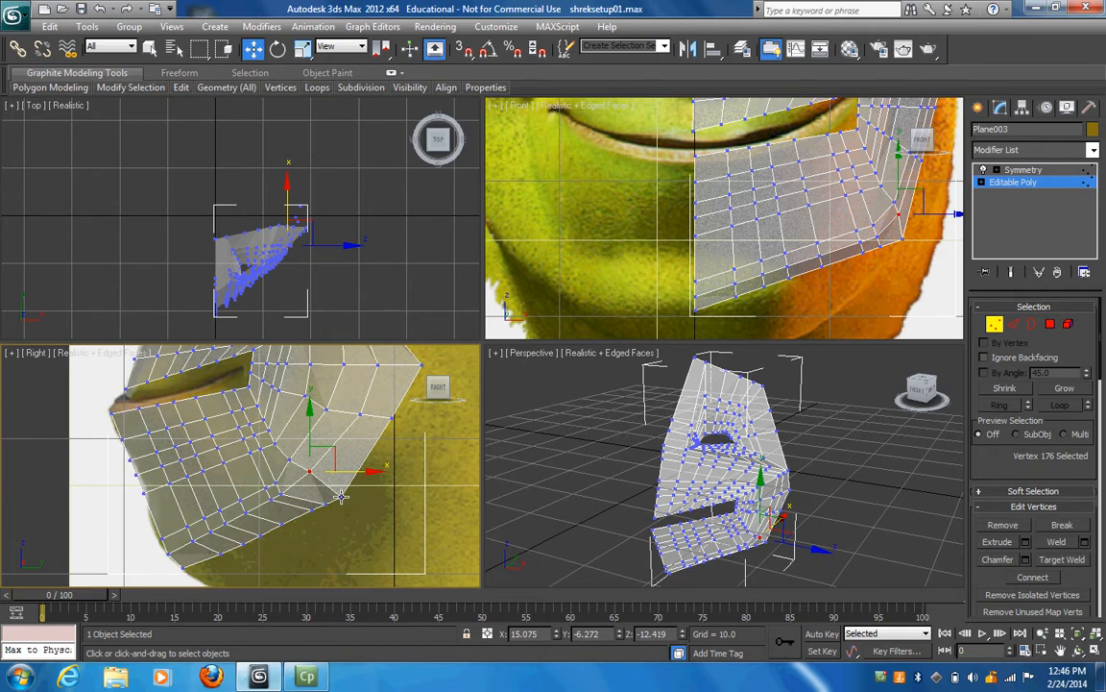
Move the jaw corner vertex up and backward in the side view to round the jawline.
left_click(341, 496)
left_click_drag(341, 445, 352, 421)
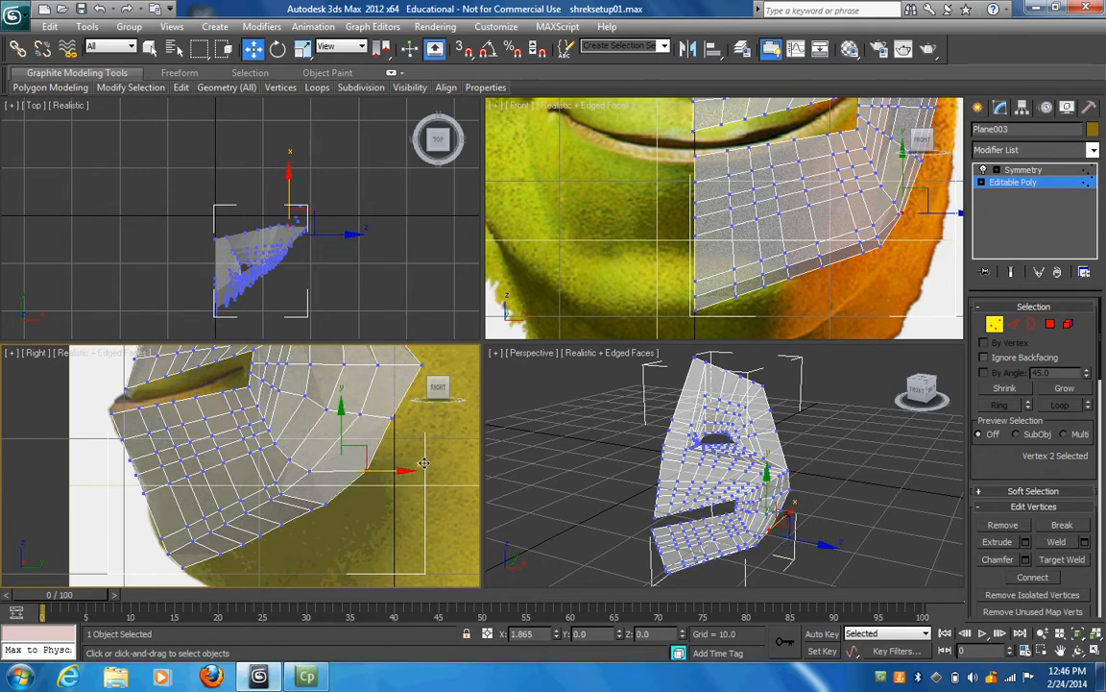
left_click_drag(407, 468, 434, 469)
Nudge the two inner vertices beside the raised jaw corner backward in the side view to balance the spacing.
left_click(307, 468)
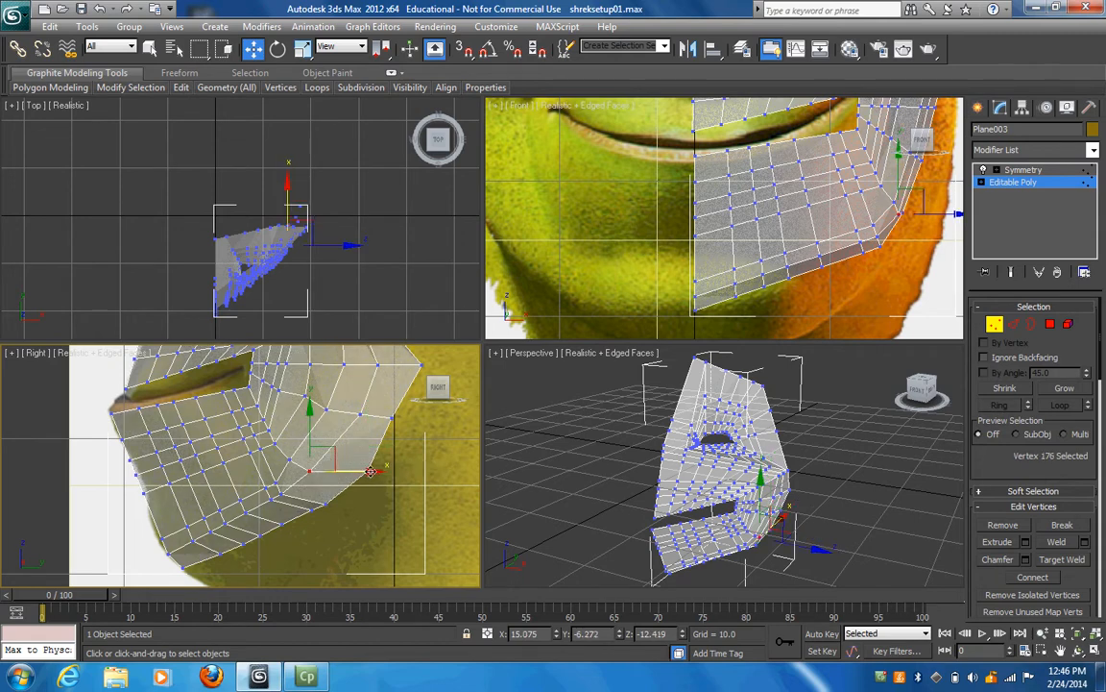
left_click_drag(369, 472, 344, 458)
left_click(289, 458)
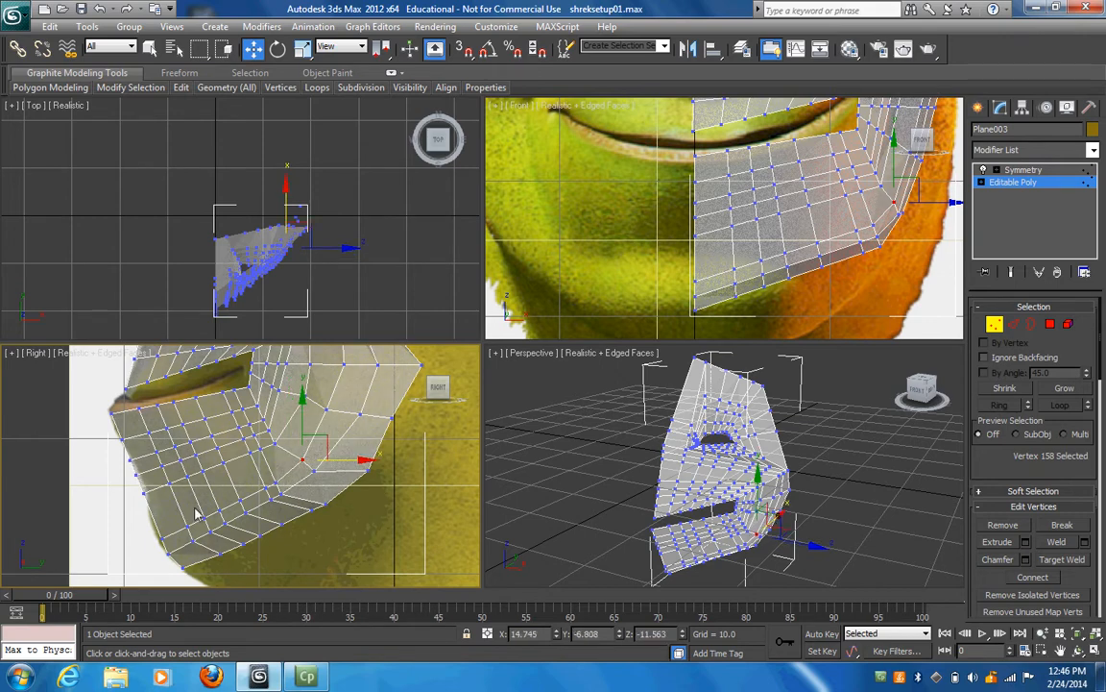
Move the second-lowest chin profile vertex forward and the profile vertex above it slightly backward in the side view.
left_click(163, 534)
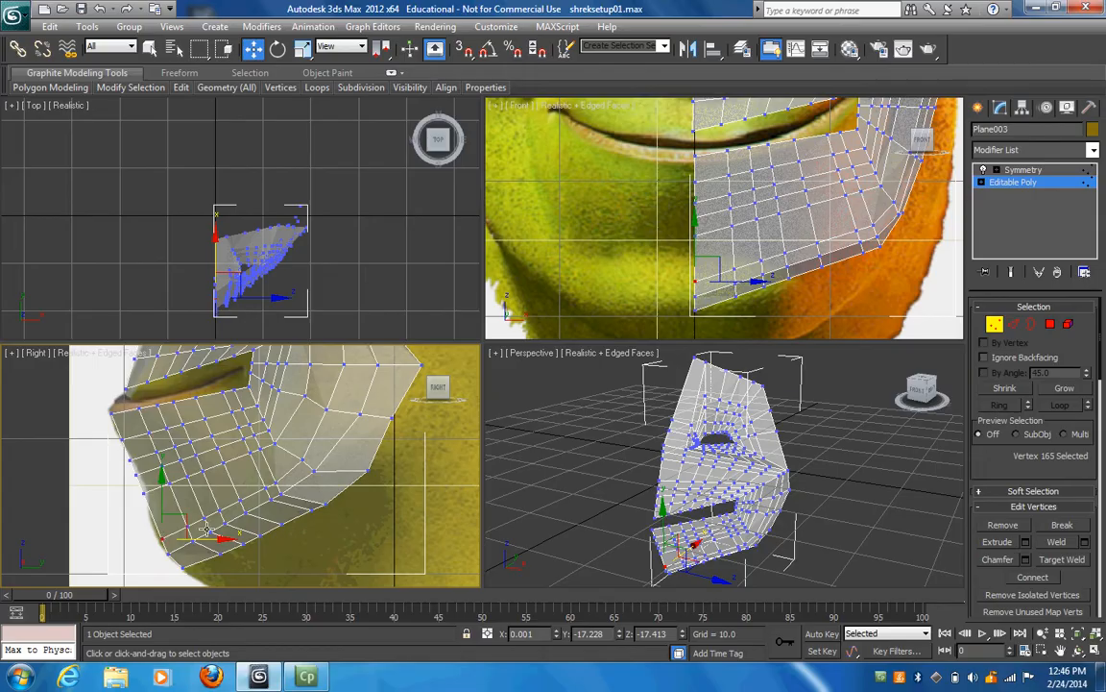
left_click_drag(221, 540, 213, 540)
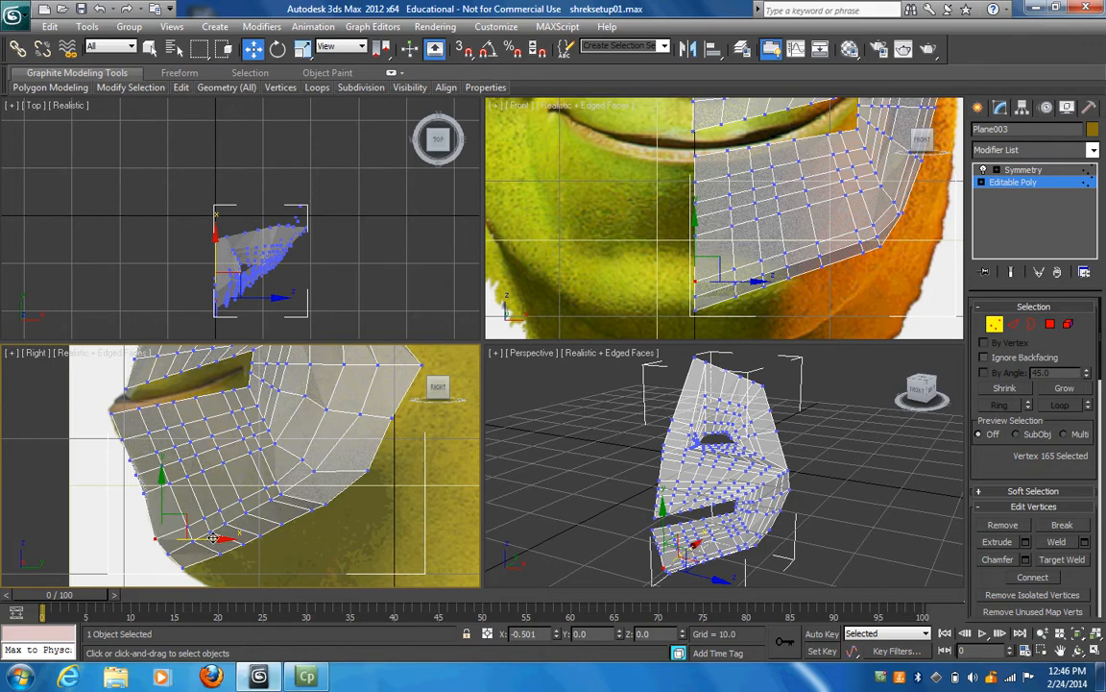
left_click(146, 497)
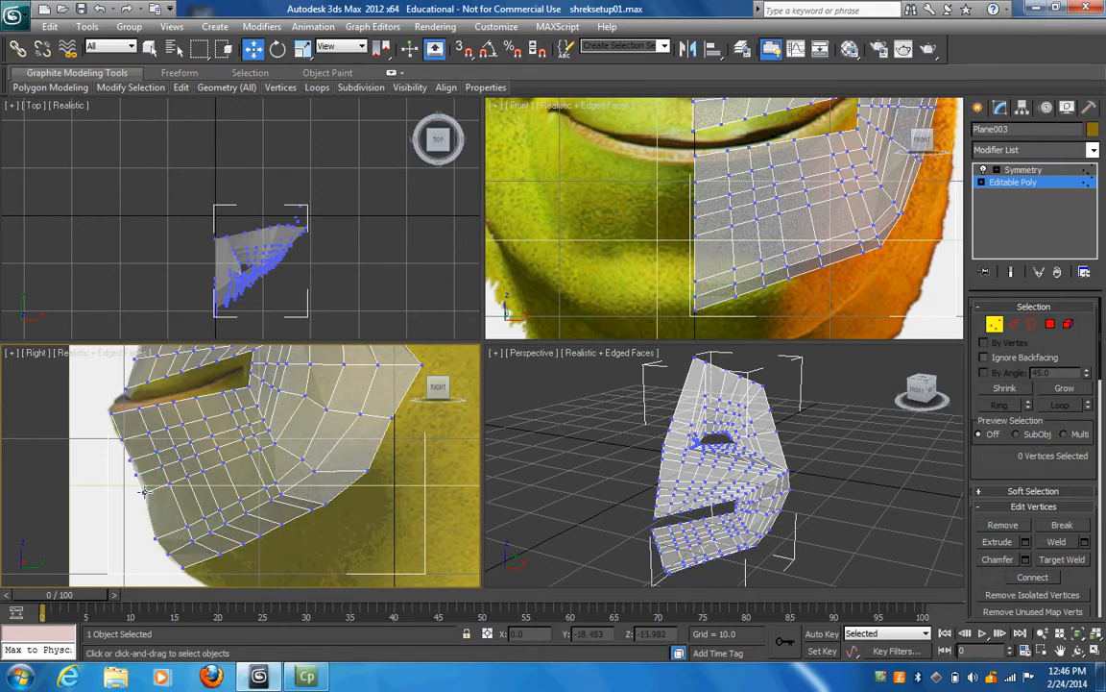
left_click(186, 493)
left_click_drag(192, 492, 199, 494)
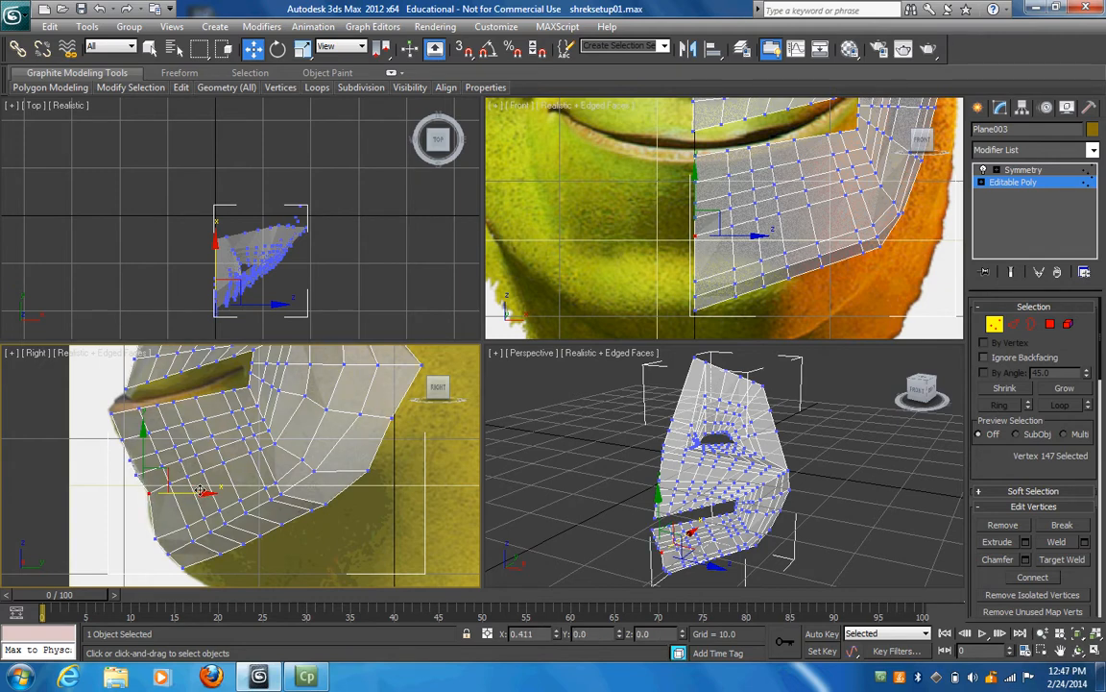
Raise the second-lowest chin profile vertex and nudge it forward to round the chin in the side view.
left_click(156, 536)
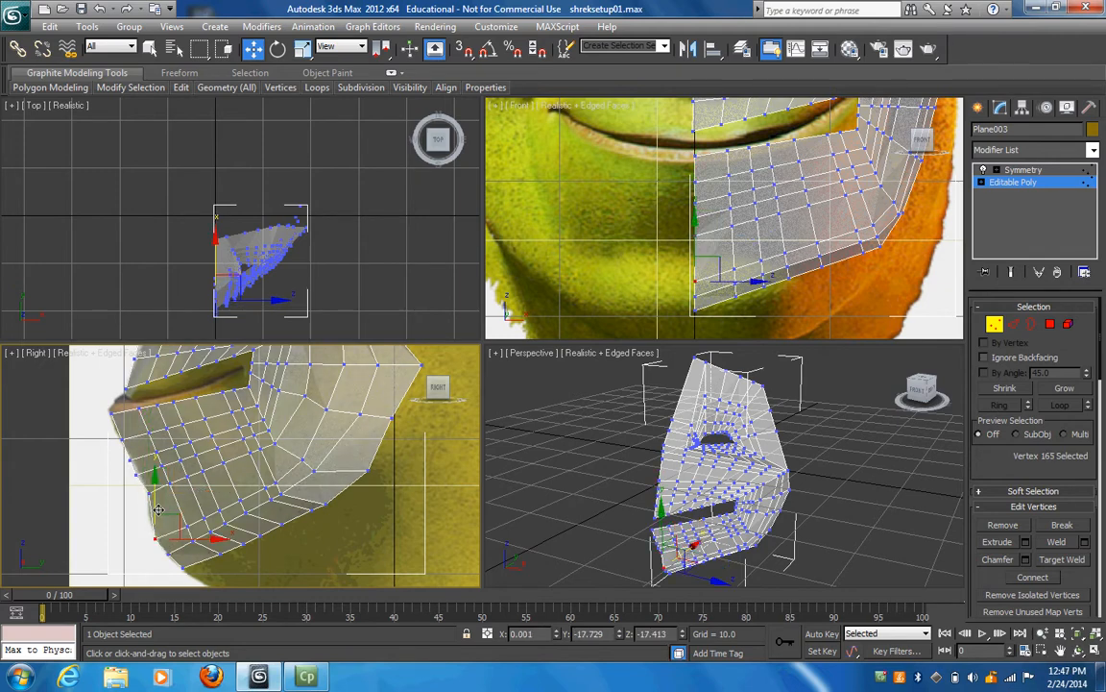
left_click_drag(155, 499, 156, 482)
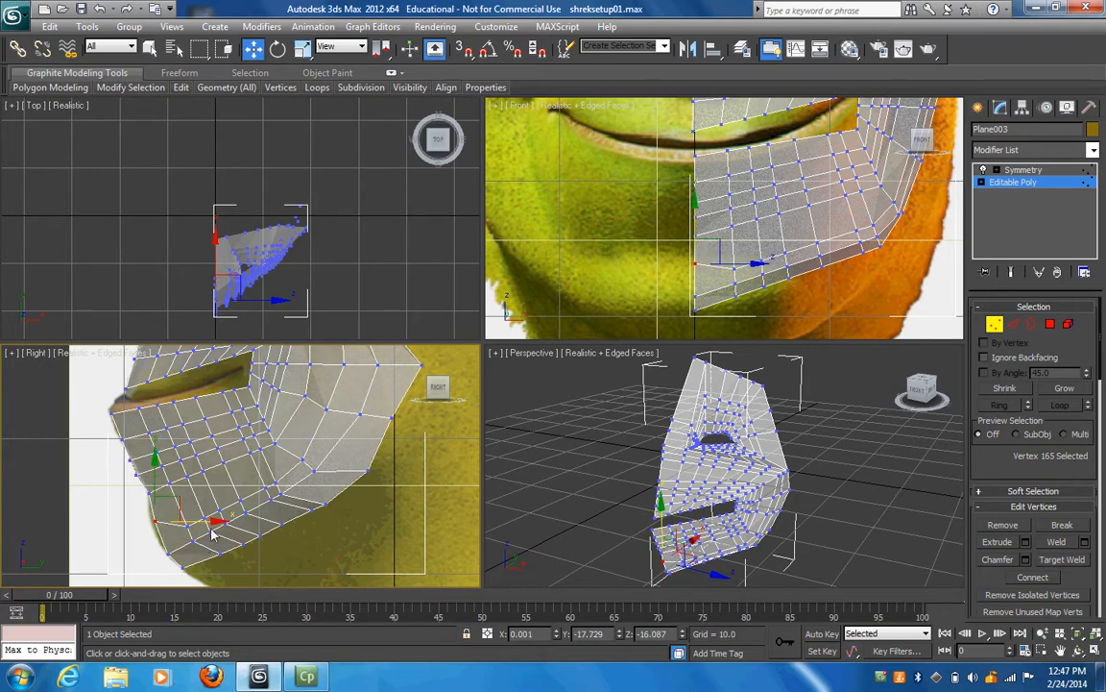
left_click_drag(208, 521, 205, 522)
Move the two profile vertices in the hollow above the chin slightly backward to follow the side reference.
left_click(137, 473)
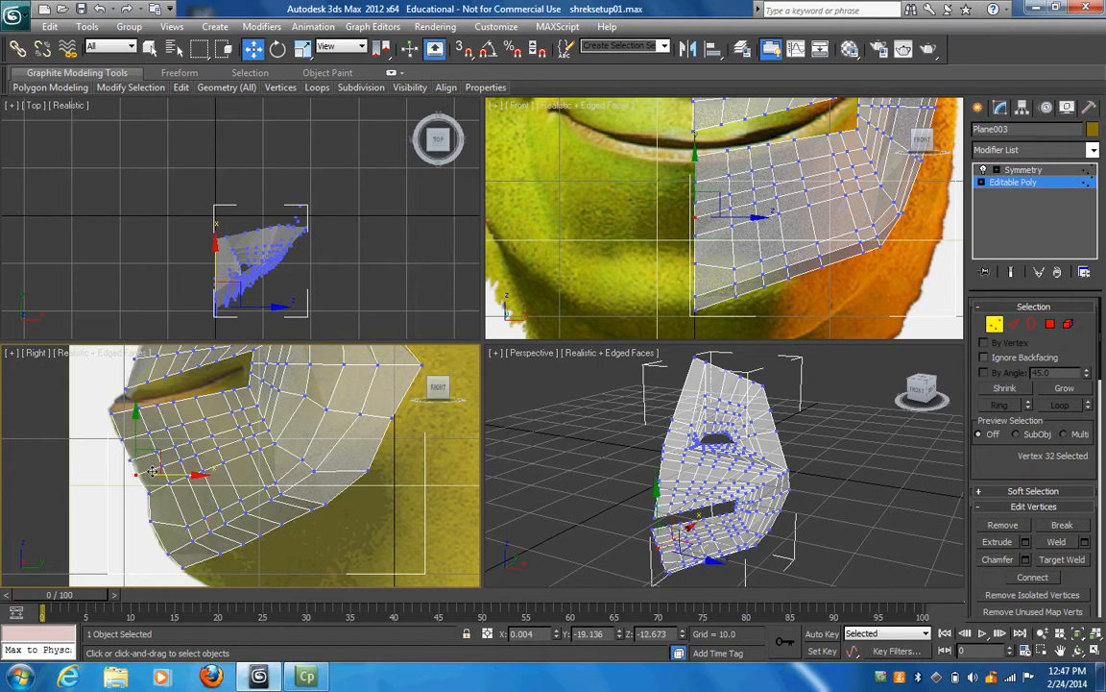
left_click_drag(188, 474, 194, 475)
left_click(129, 459)
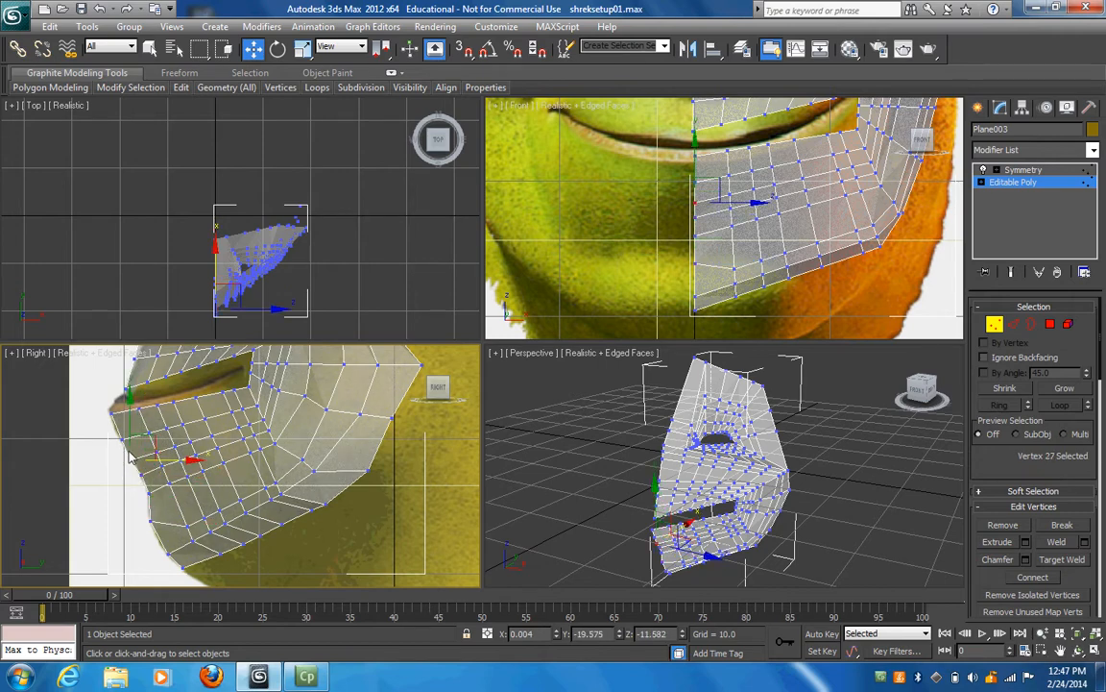
left_click_drag(181, 459, 186, 459)
Nudge the profile vertex just below the lower lip forward, and move the lip's front tip vertex up and forward.
left_click(120, 438)
left_click_drag(185, 441, 177, 438)
left_click(111, 410)
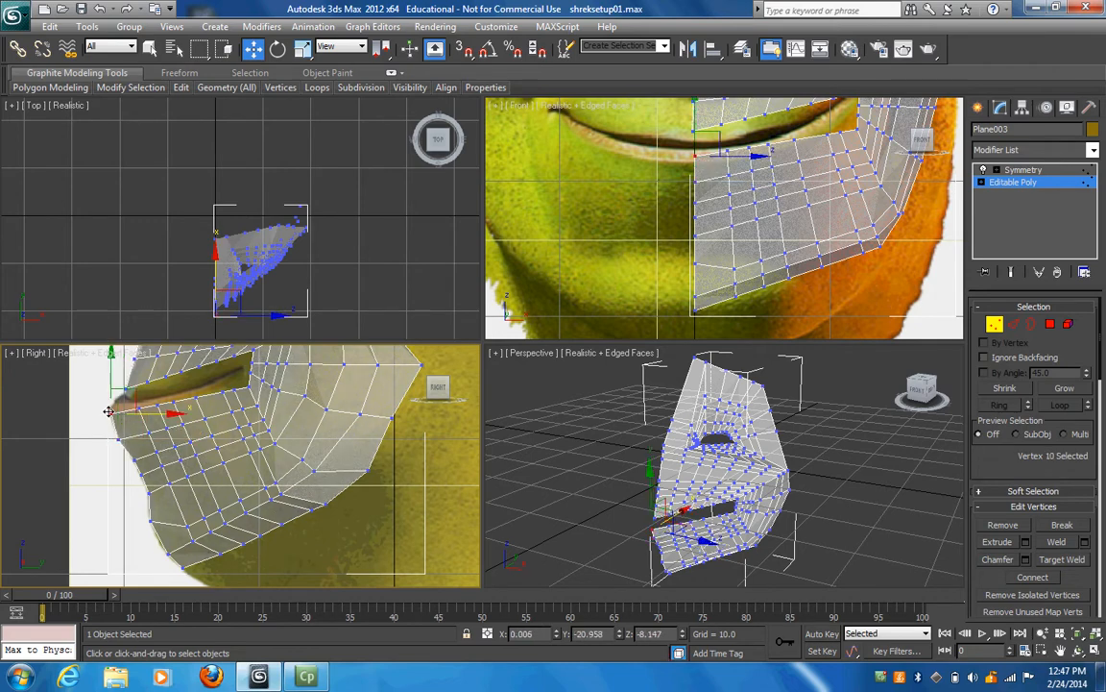
left_click_drag(112, 384, 166, 409)
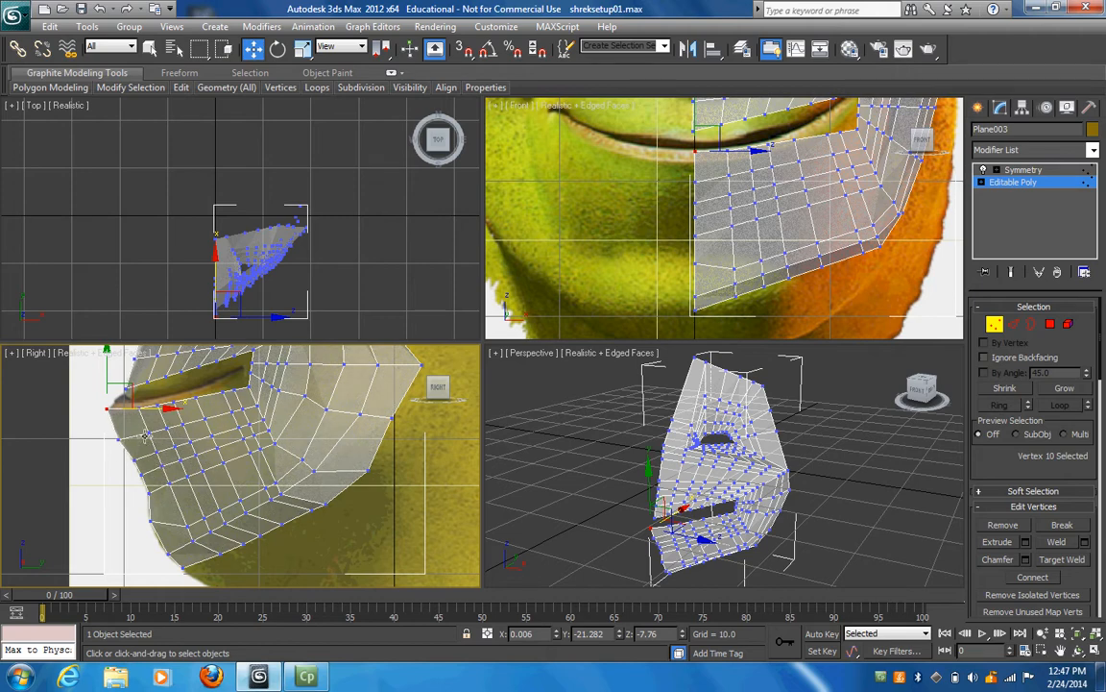
Move the top two vertices of the column beside the lip profile forward, and lower the second one slightly.
left_click(137, 408)
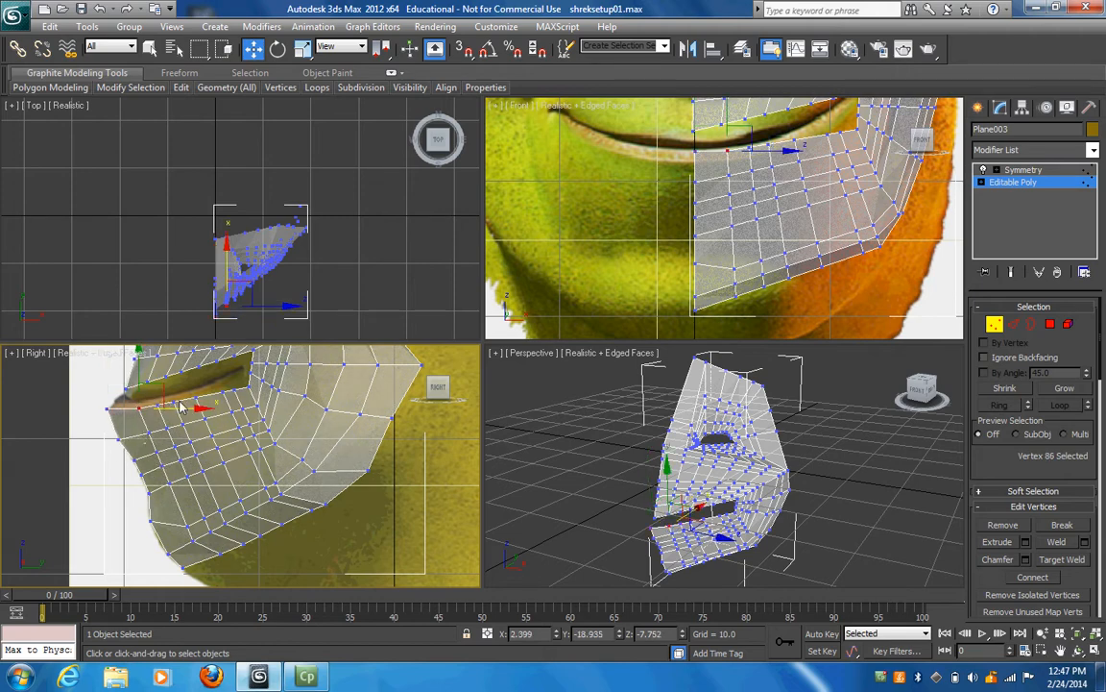
left_click_drag(196, 409, 176, 436)
left_click(149, 432)
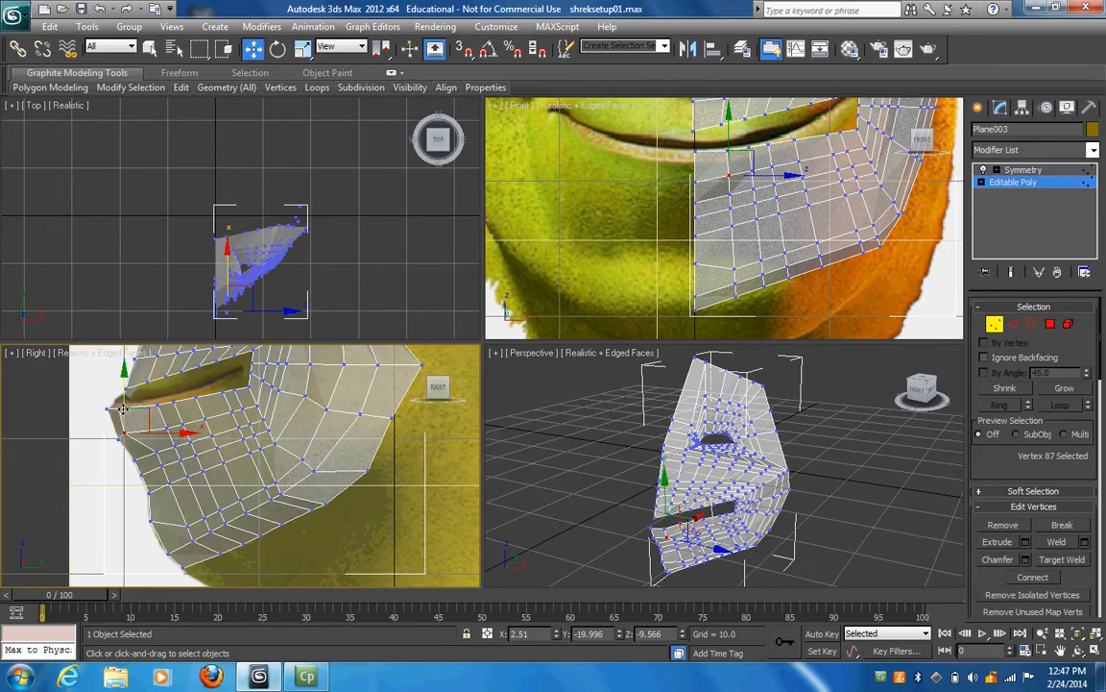
left_click(119, 409)
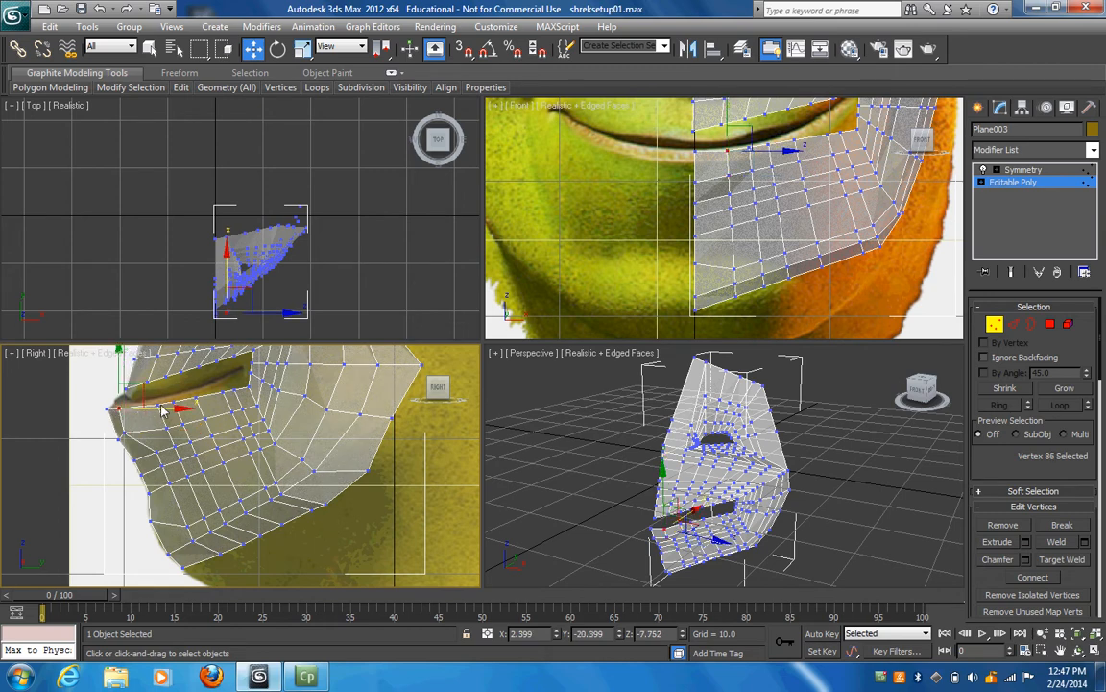
left_click_drag(163, 407, 159, 410)
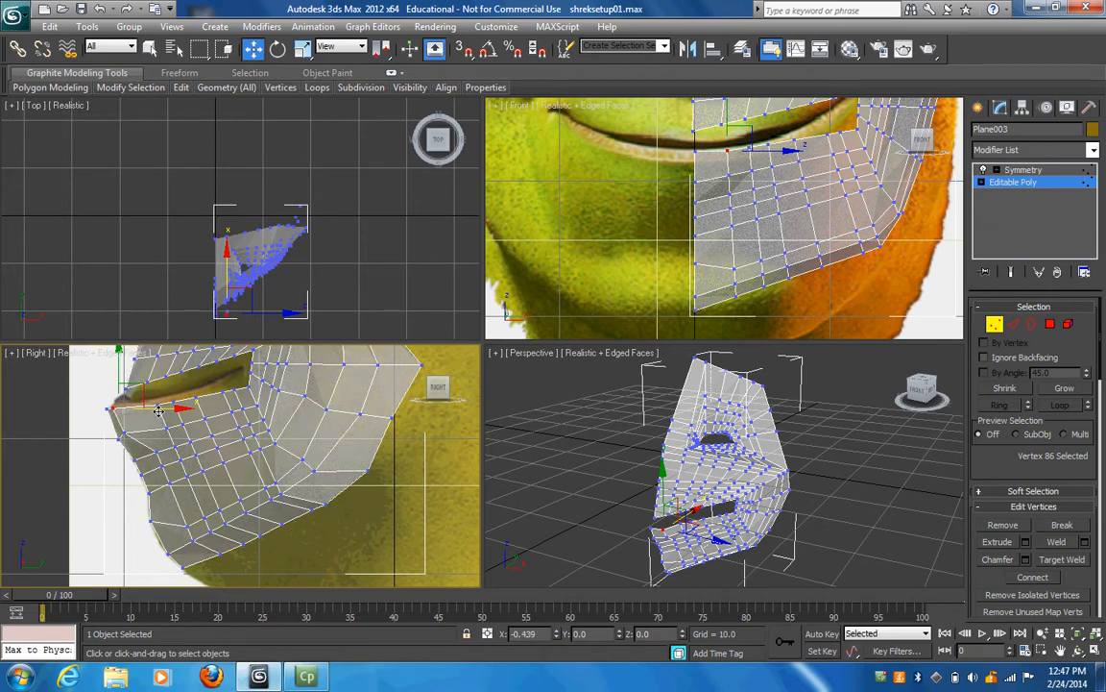
left_click(123, 432)
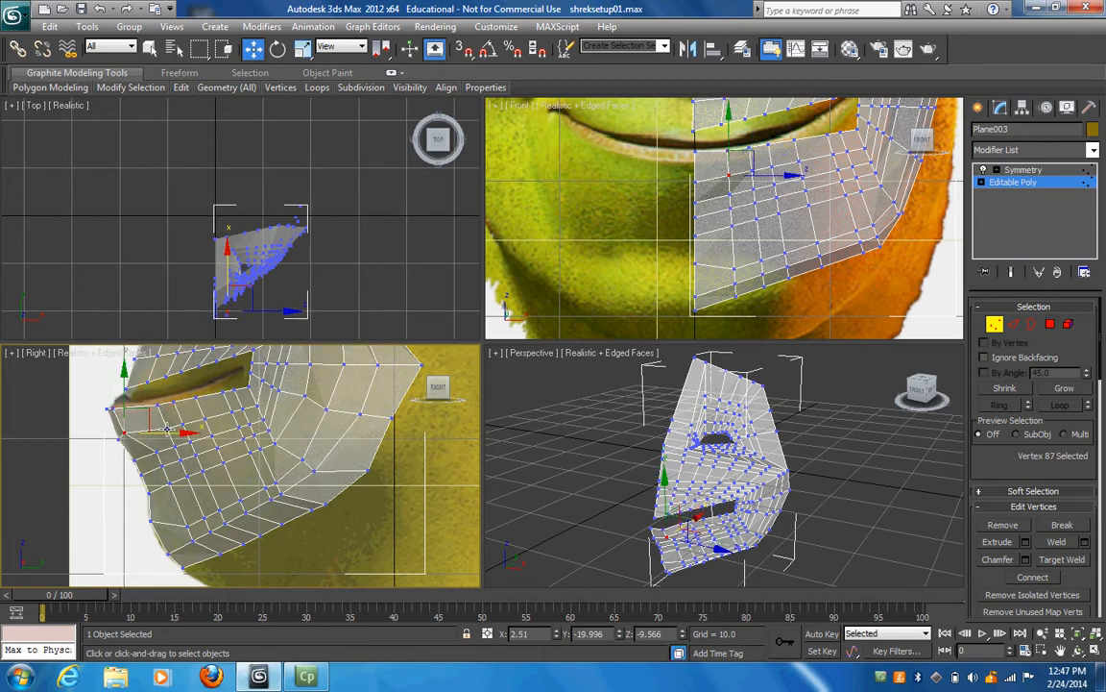
left_click_drag(171, 433, 176, 436)
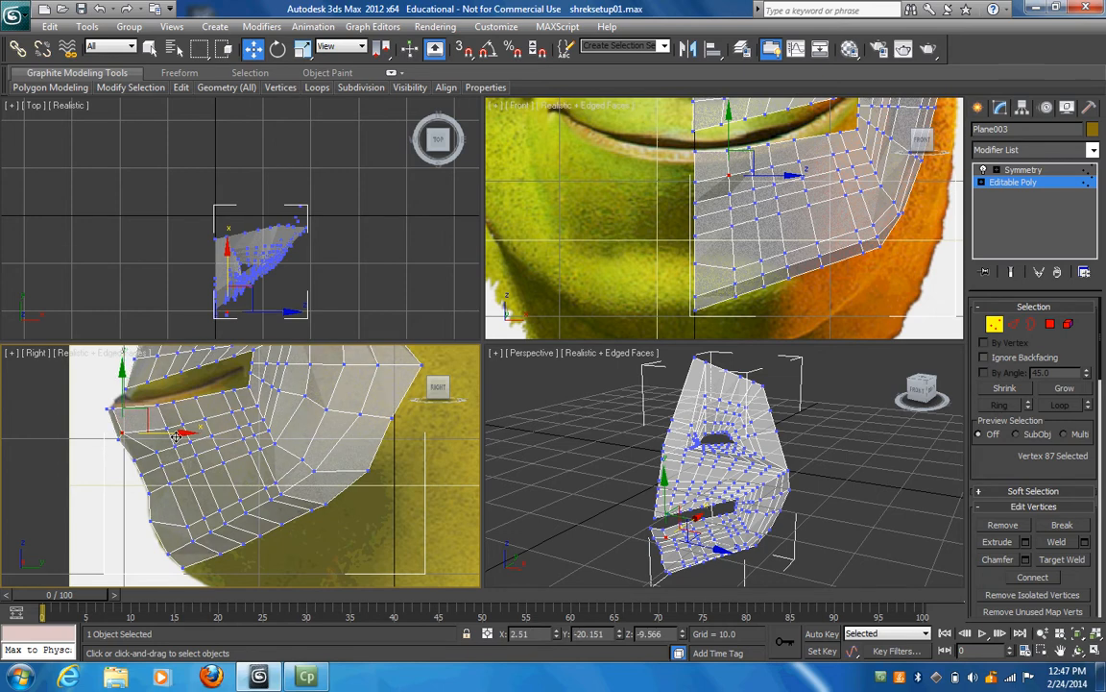
left_click_drag(121, 367, 121, 378)
Move the next two lower lip edge vertices and the two vertices directly beneath them forward in the side view.
left_click(156, 405)
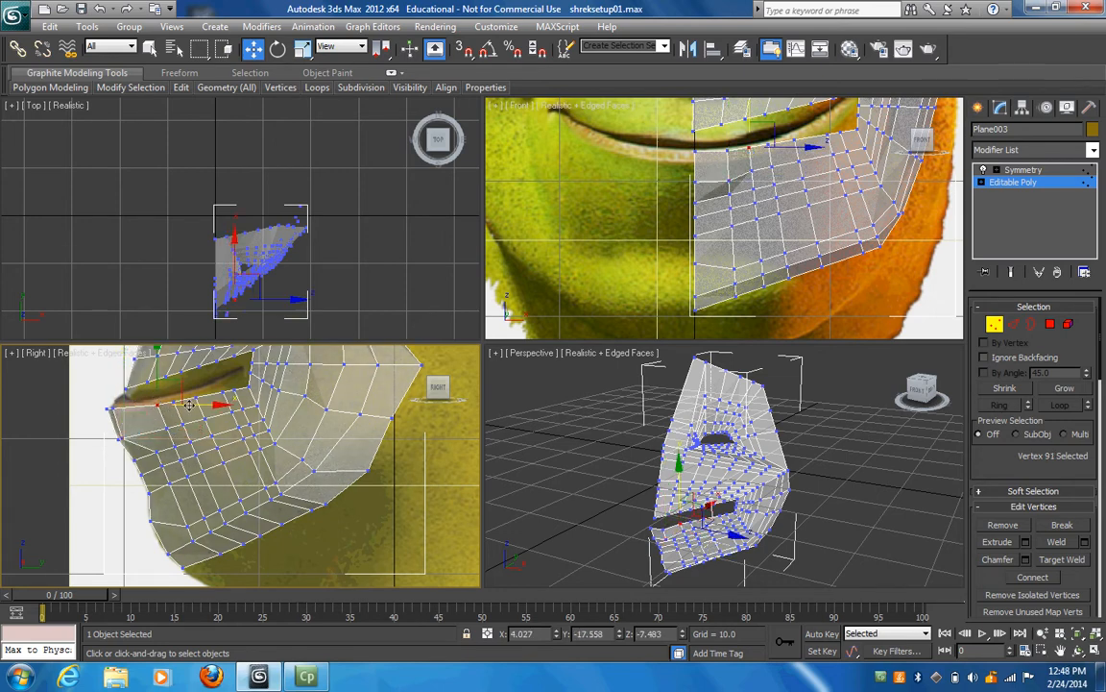
left_click_drag(206, 403, 173, 405)
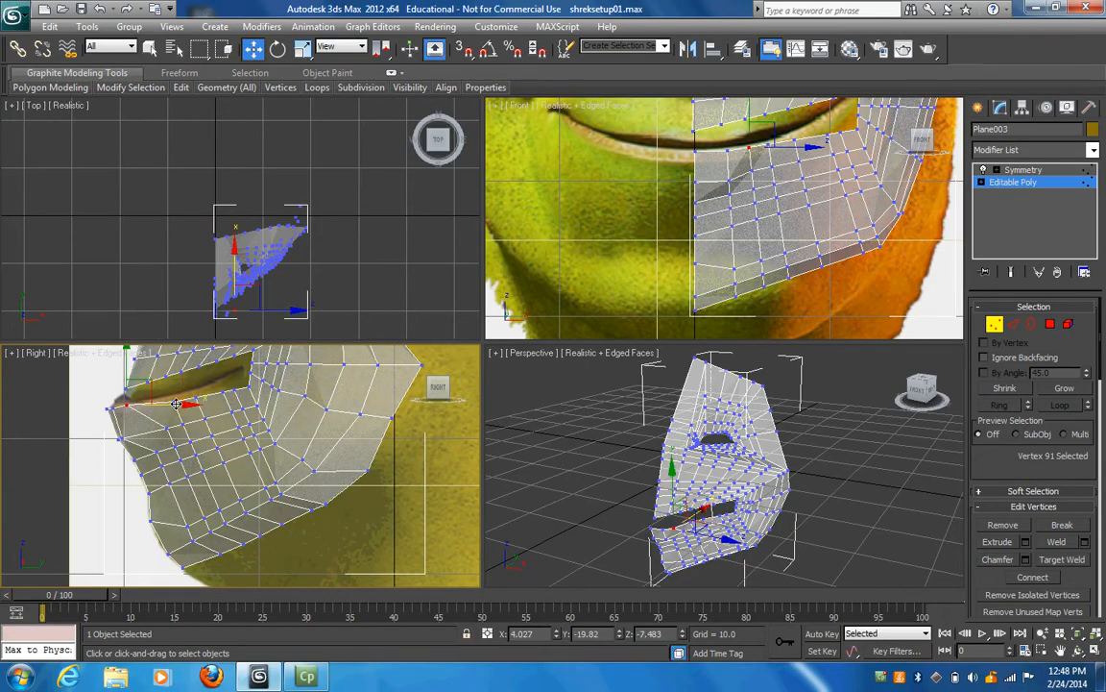
left_click(231, 401)
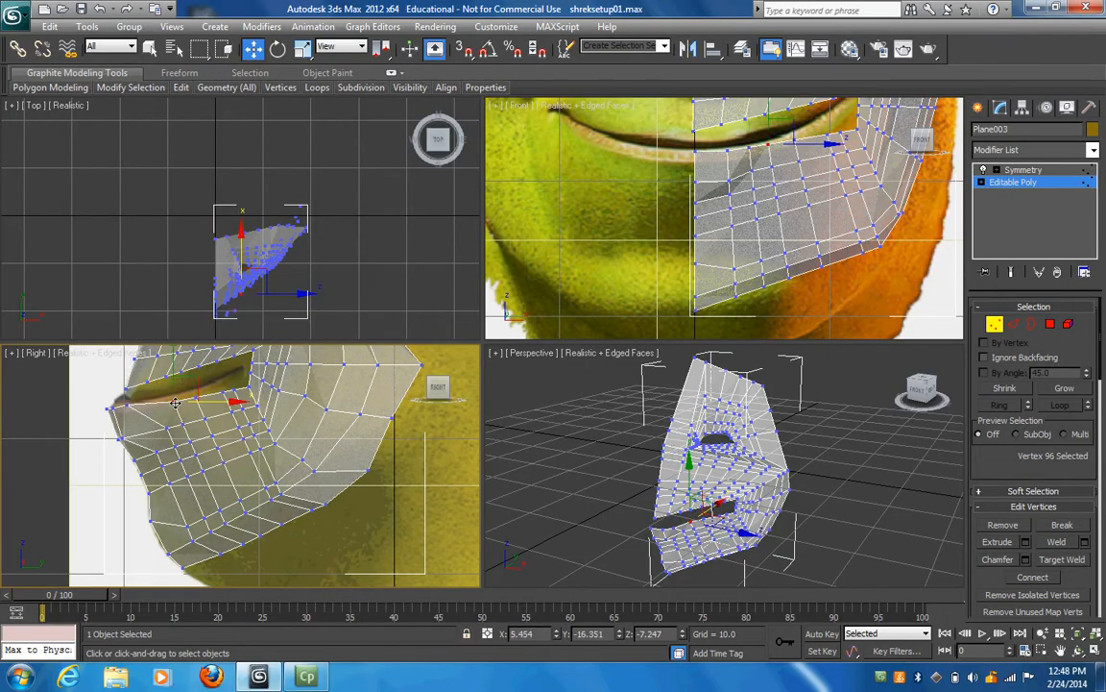
left_click_drag(231, 404, 182, 429)
left_click(231, 429)
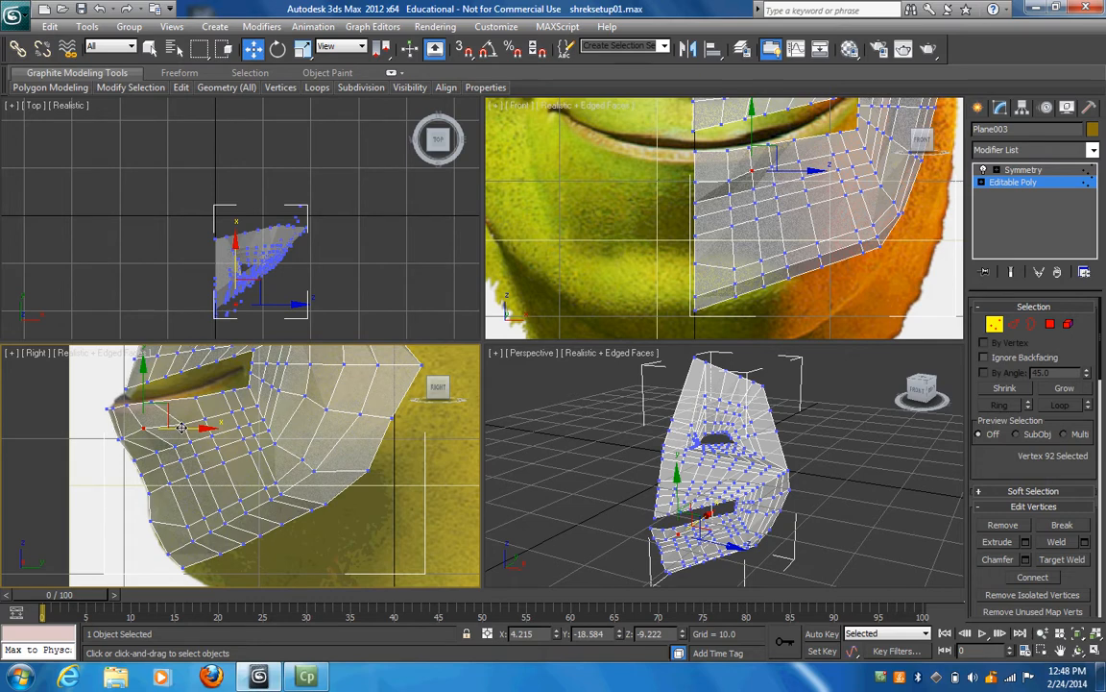
left_click(211, 424)
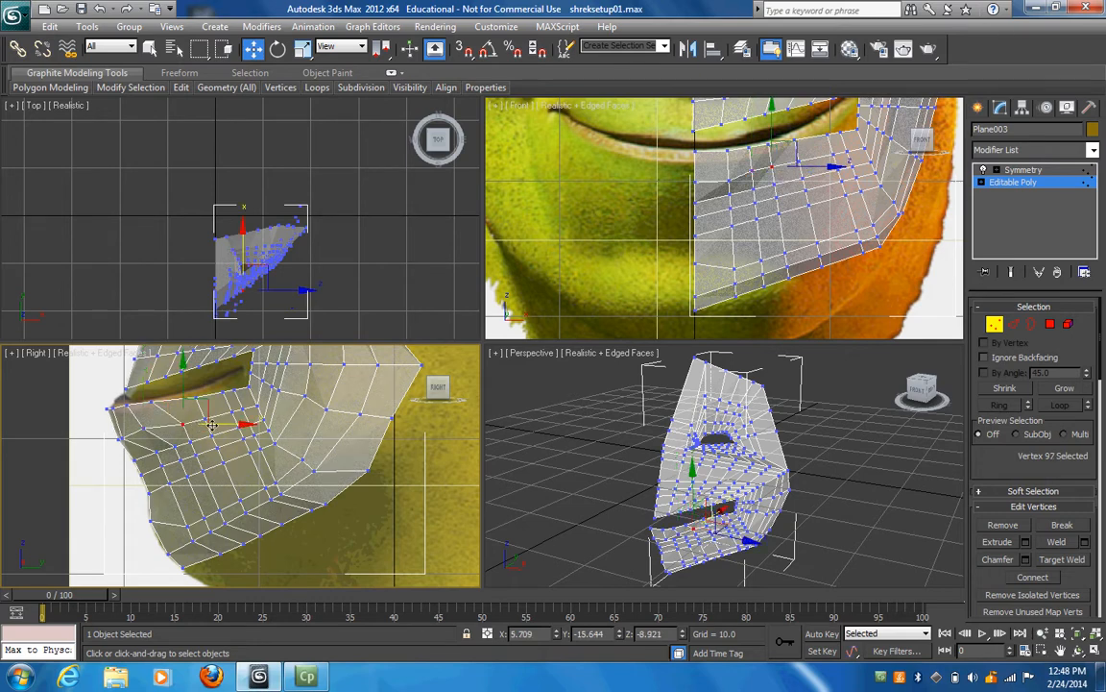
left_click_drag(242, 422, 174, 459)
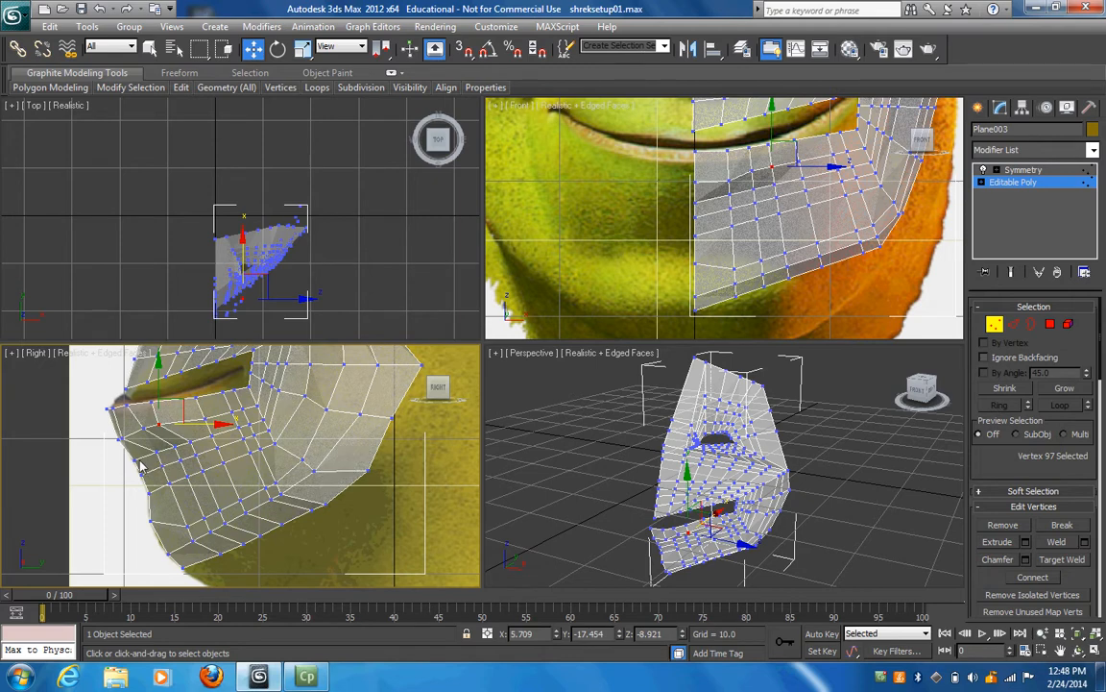
Shift the third-row vertices below the lower lip forward in the side view to even out the columns.
left_click(169, 462)
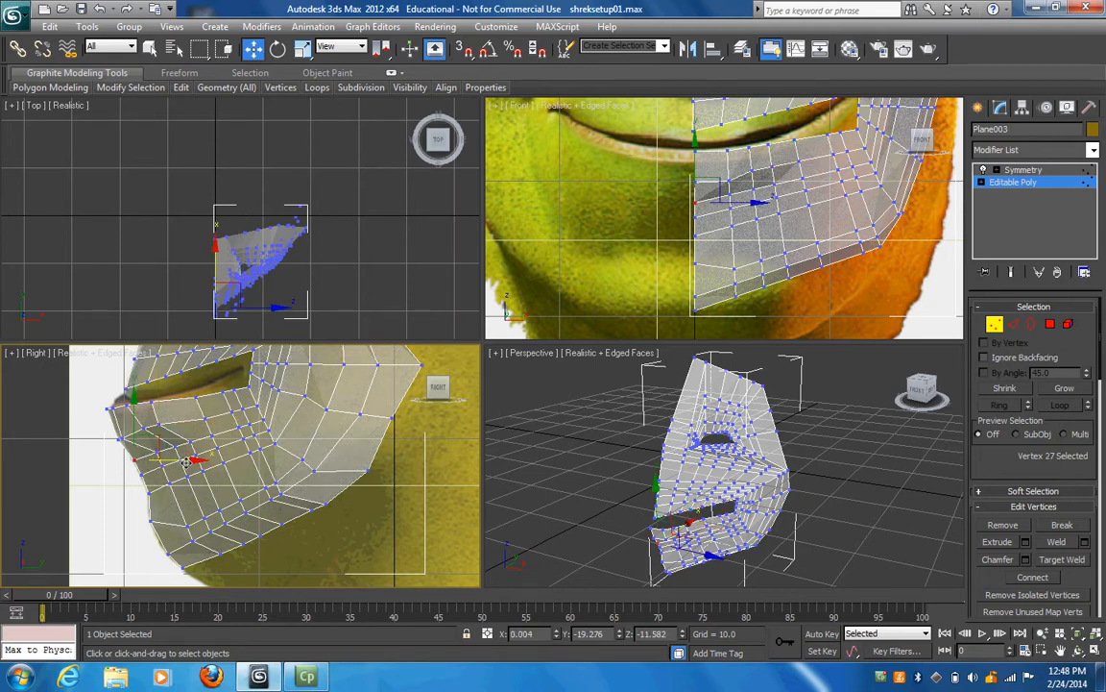
mouse_move(186, 462)
left_mouse_down()
mouse_move(156, 450)
mouse_move(177, 449)
left_mouse_up()
left_click(188, 453)
left_click(220, 445)
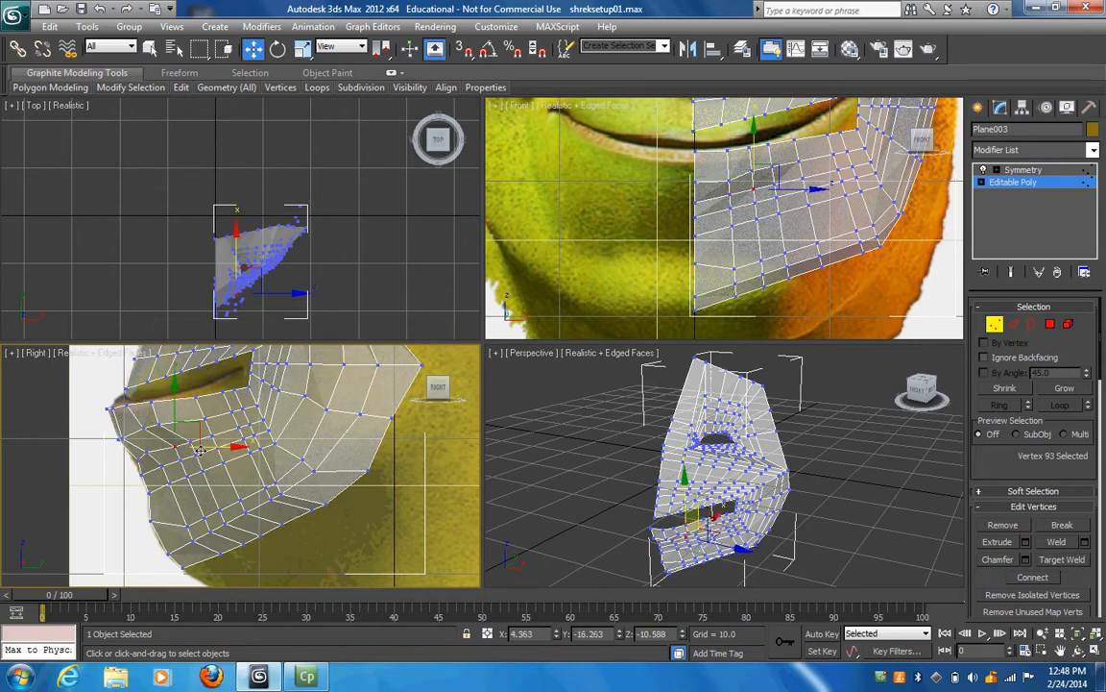
left_click_drag(217, 445, 207, 445)
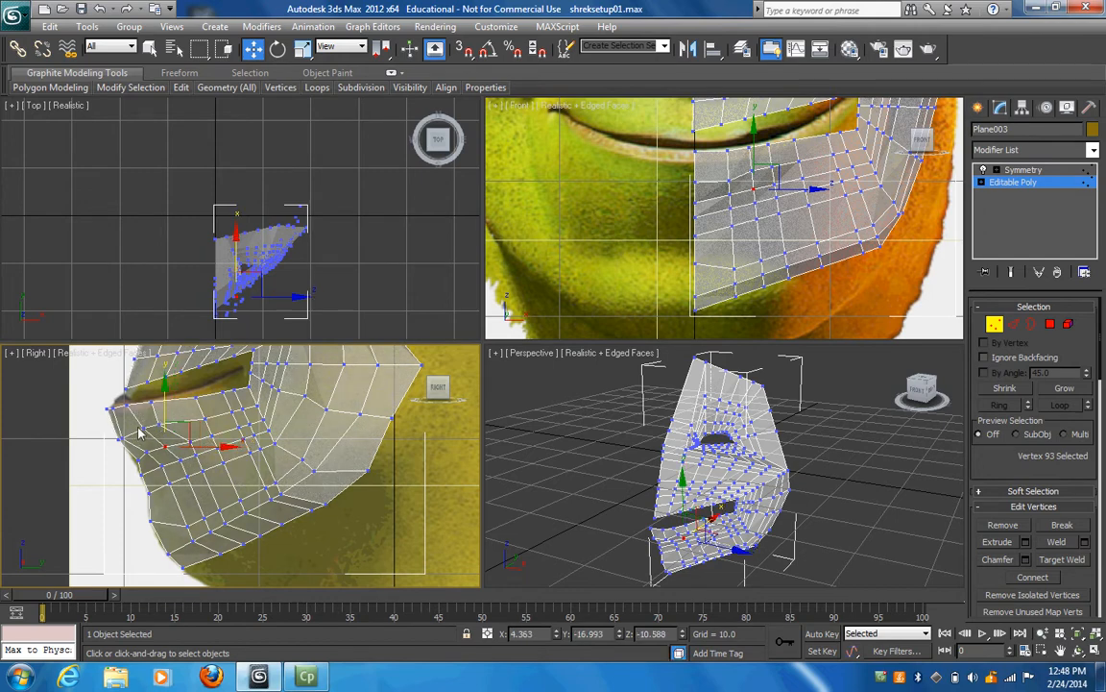
Move the third- and fourth-column vertices in the row just below the lip edge forward and down.
left_click(142, 426)
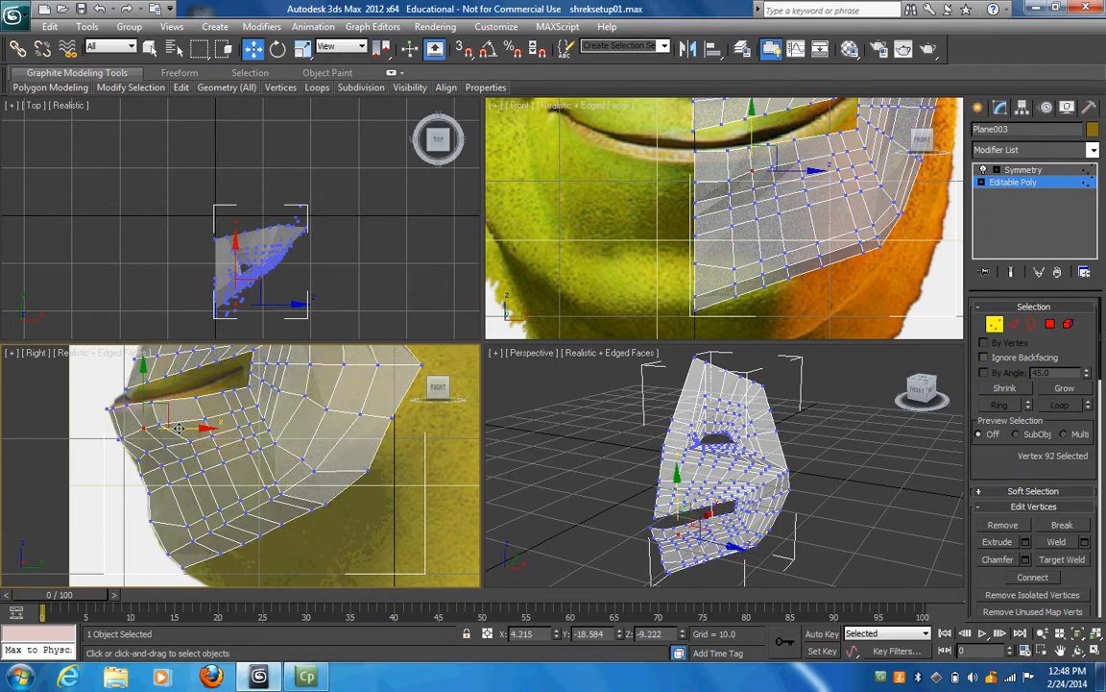
left_click_drag(178, 429, 170, 428)
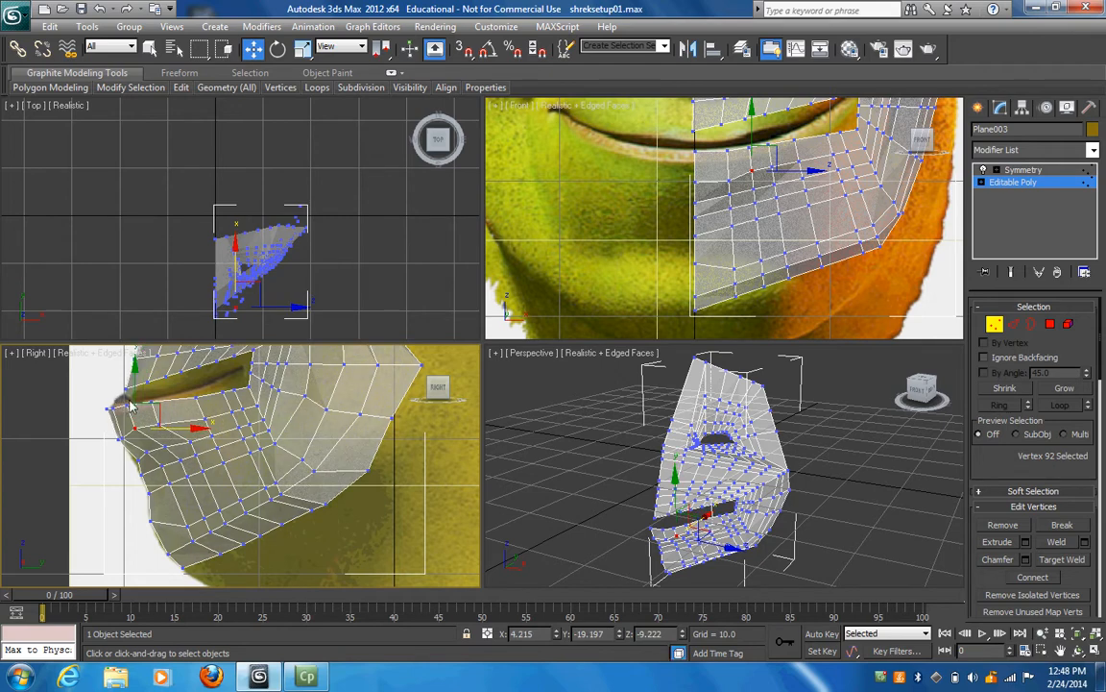
left_click_drag(136, 369, 136, 378)
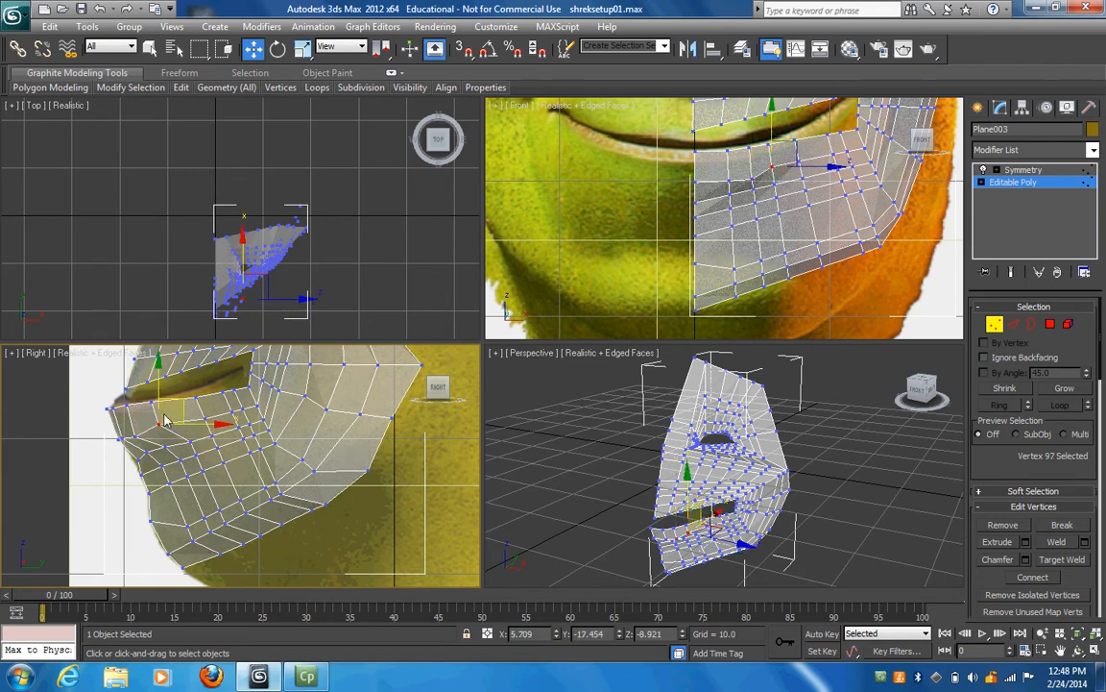
left_click(158, 365)
left_click_drag(157, 374, 157, 382)
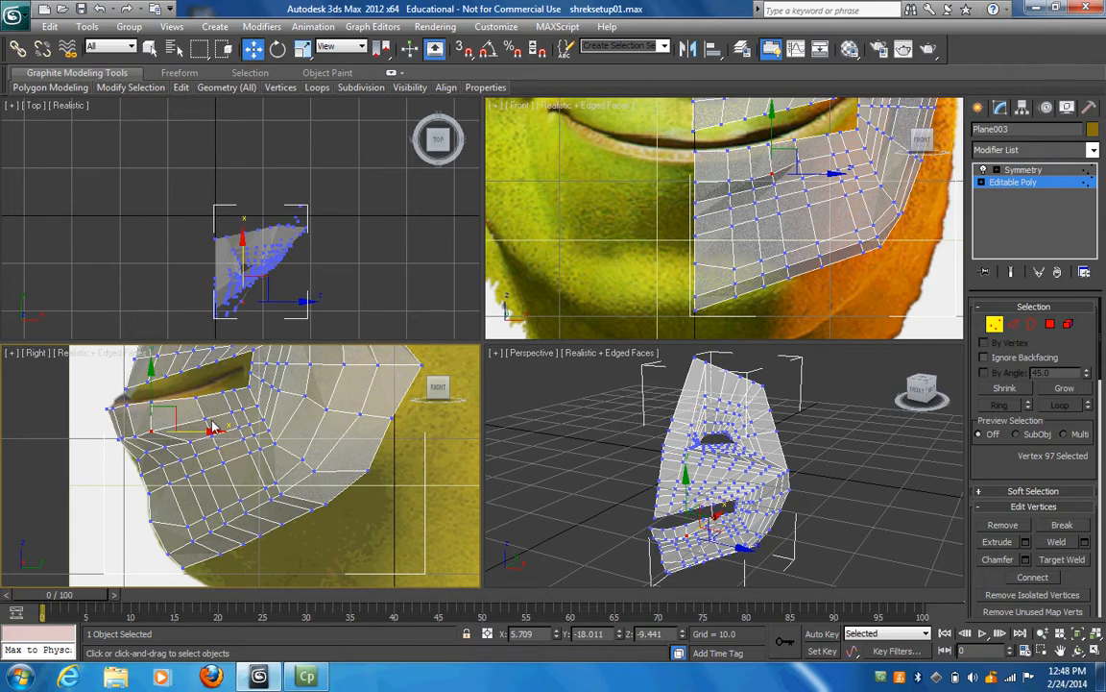
Move the fifth-column vertex below the lip edge forward and down, and the lip edge vertex above it forward.
left_click(209, 424)
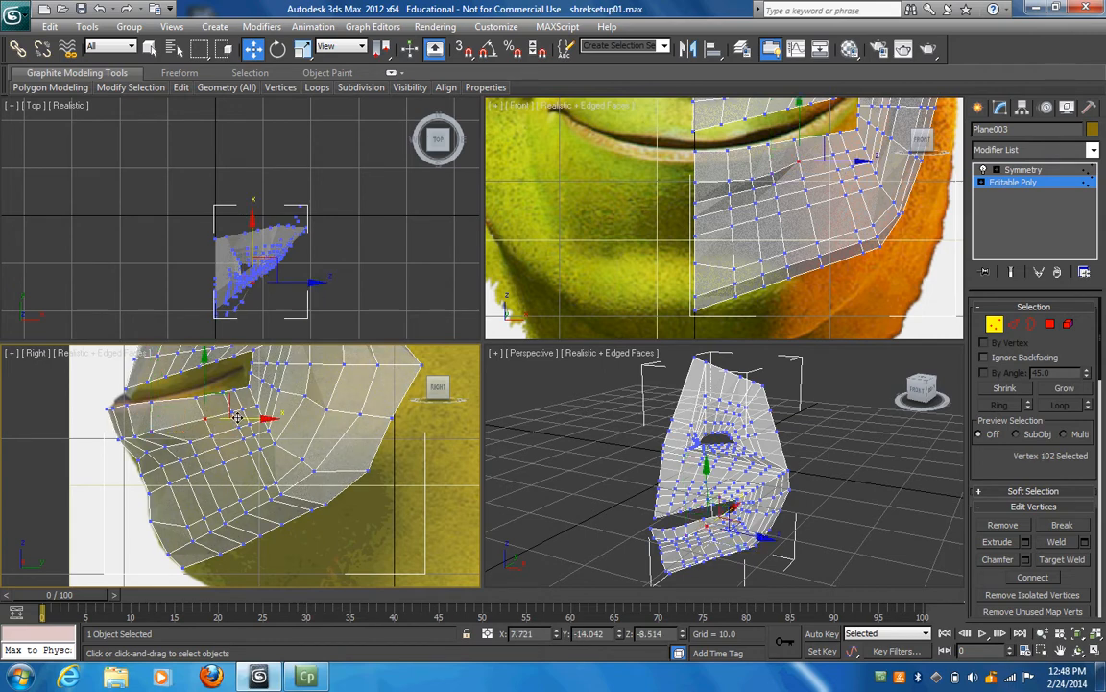
left_click_drag(237, 416, 191, 404)
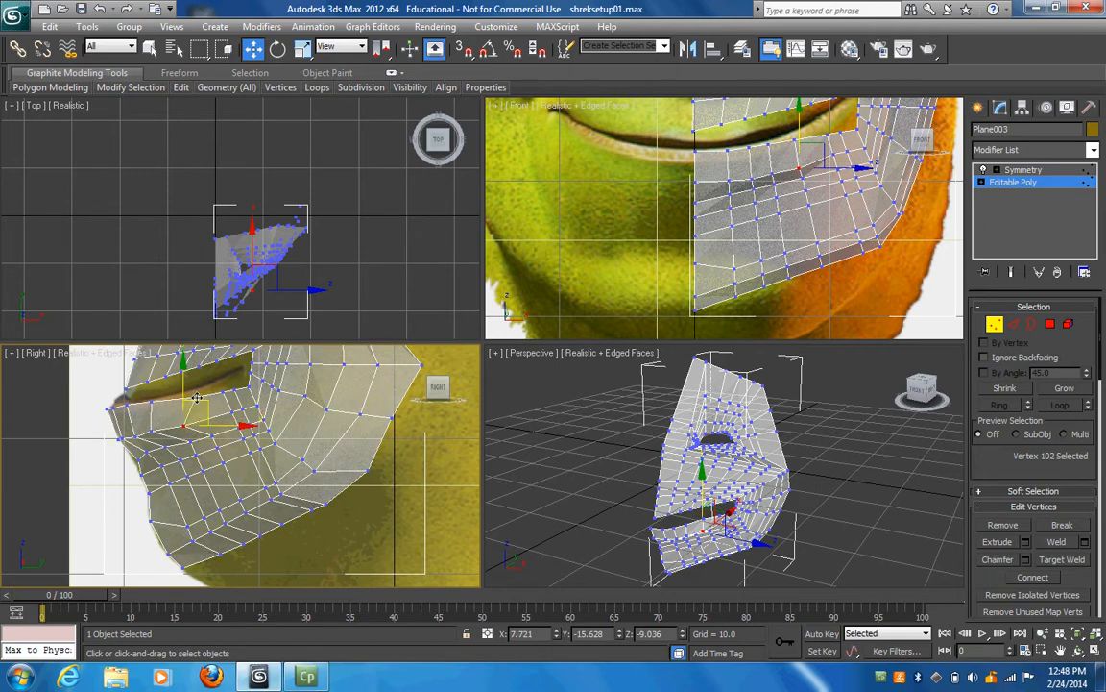
left_click(234, 401)
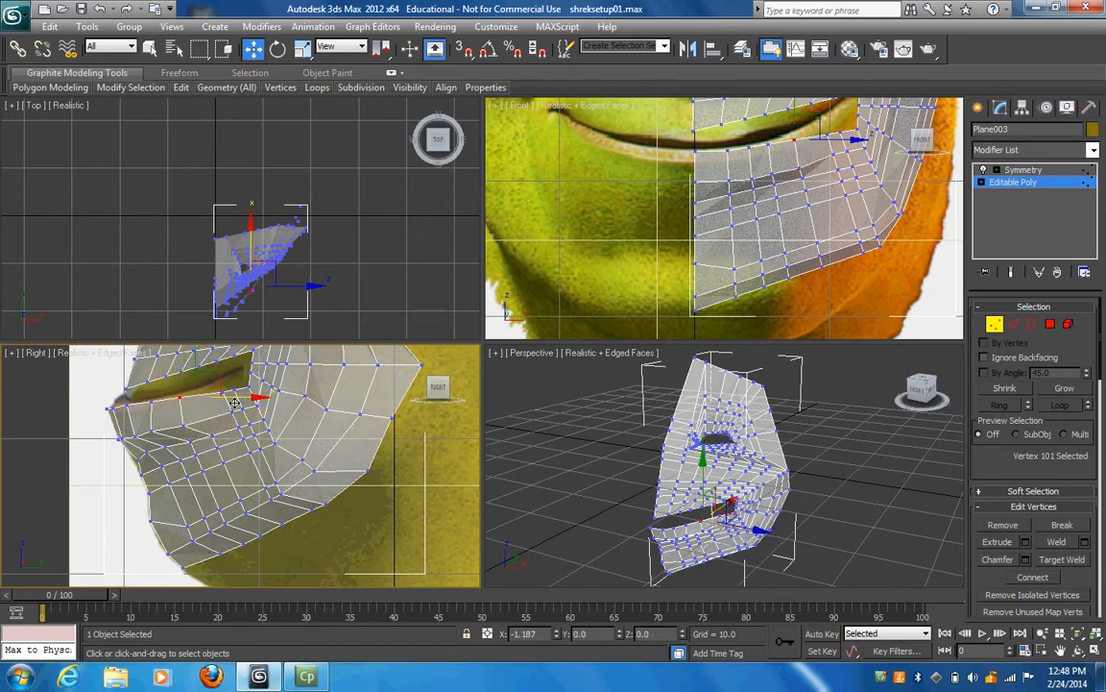
left_click_drag(234, 403, 233, 404)
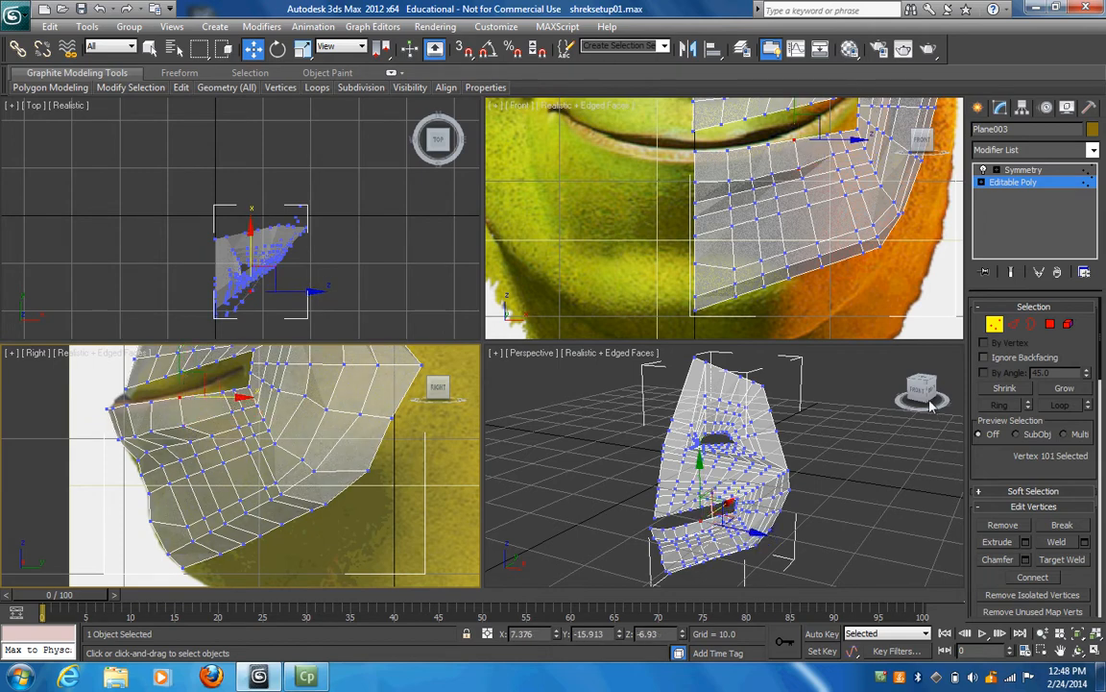
left_click_drag(919, 398, 935, 419)
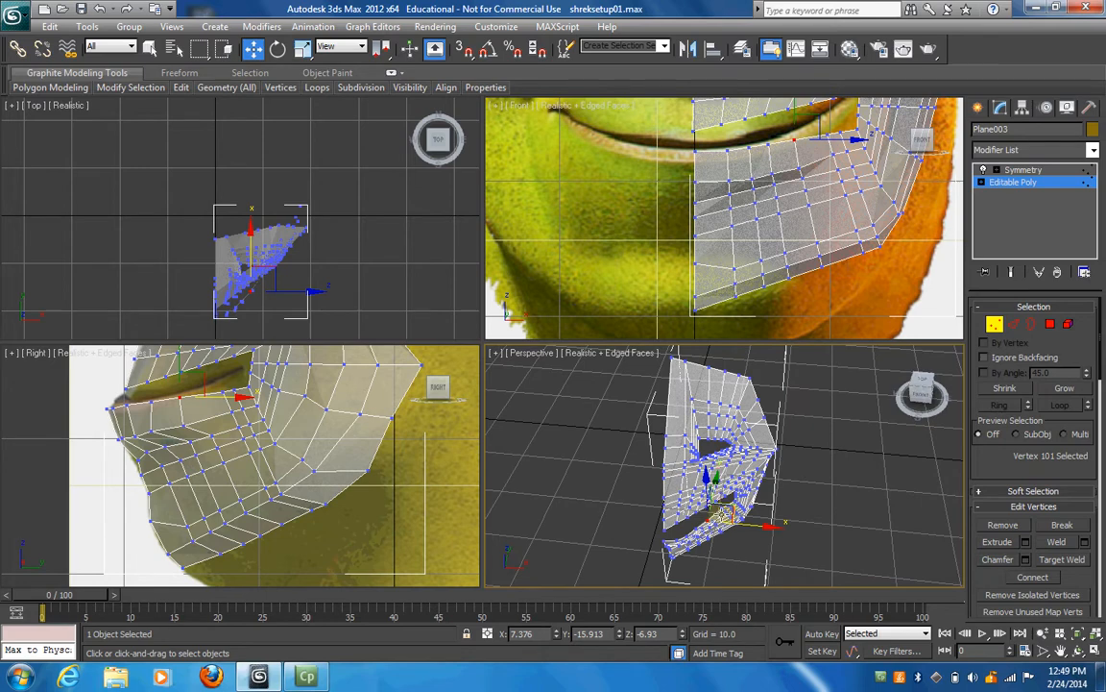